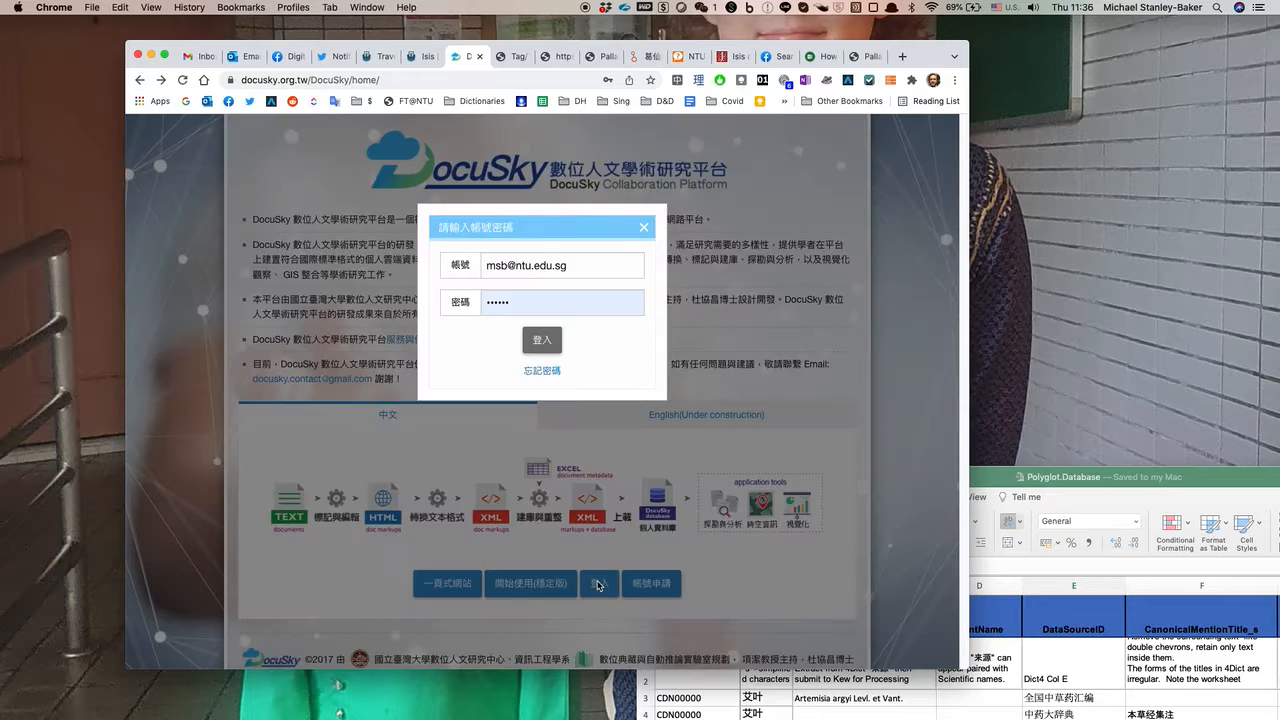
Log in to DocuSky with the prefilled account credentials and enter the stable version of the platform
{"action": "left_click", "coordinate": [541, 339]}
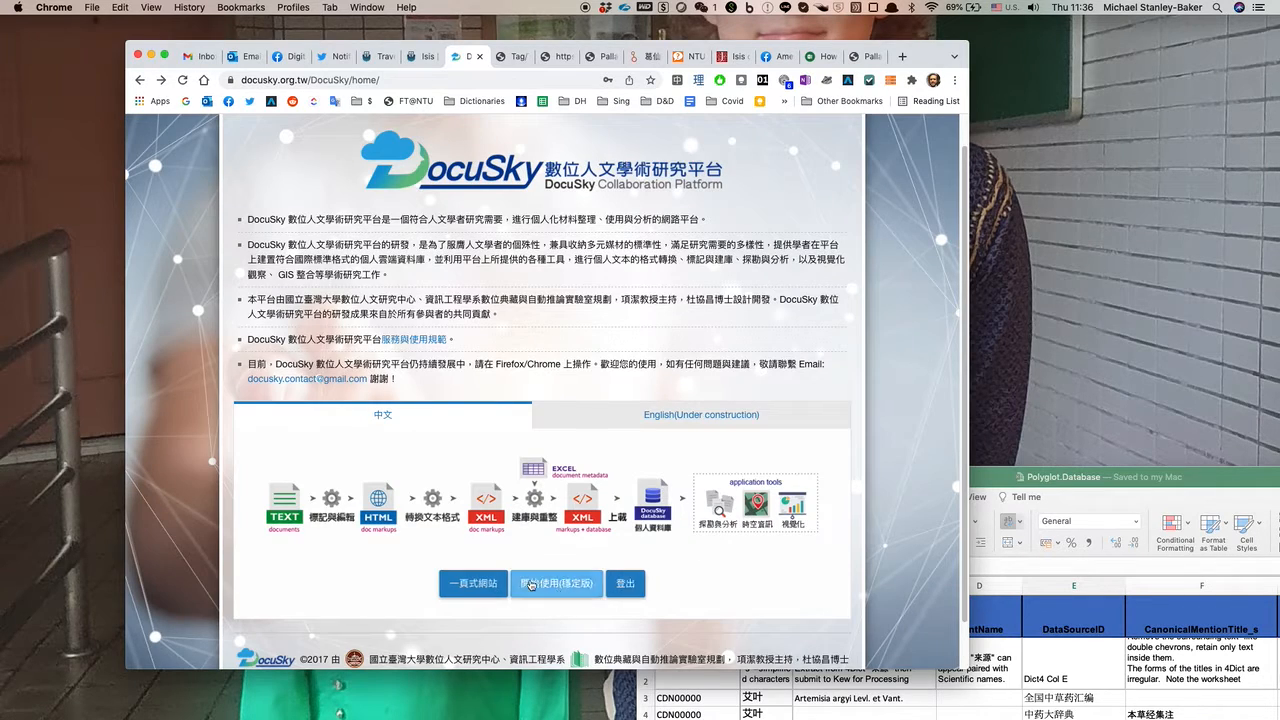
{"action": "left_click", "coordinate": [553, 586]}
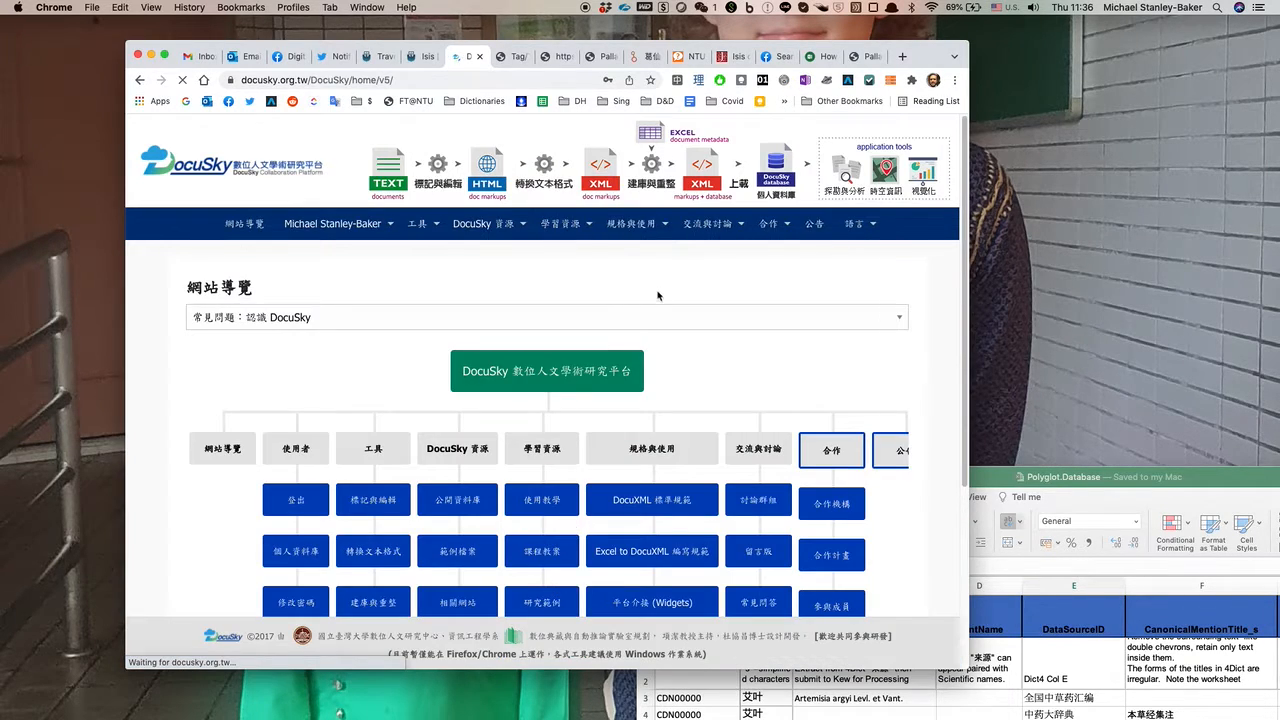
Launch the tag and term statistics tool (標記與詞彙統計分析工具) from the 探勘與分析 tools
{"action": "left_click", "coordinate": [437, 228]}
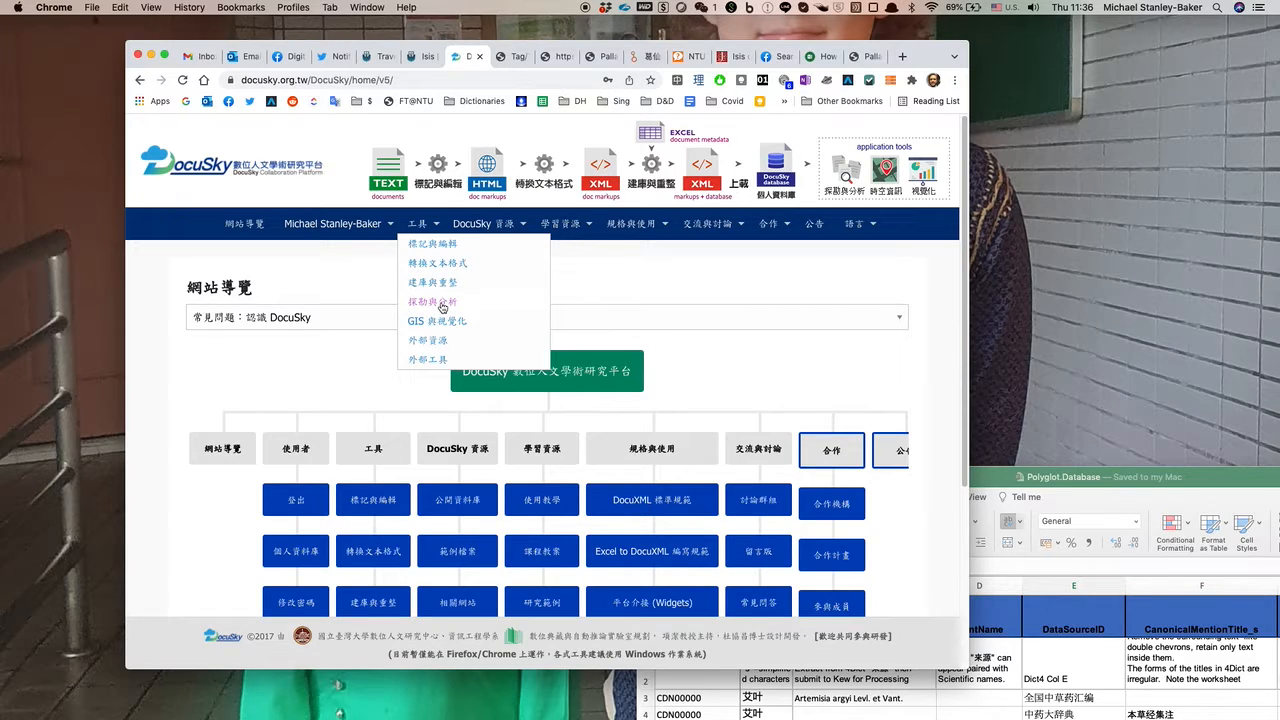
{"action": "left_click", "coordinate": [442, 305]}
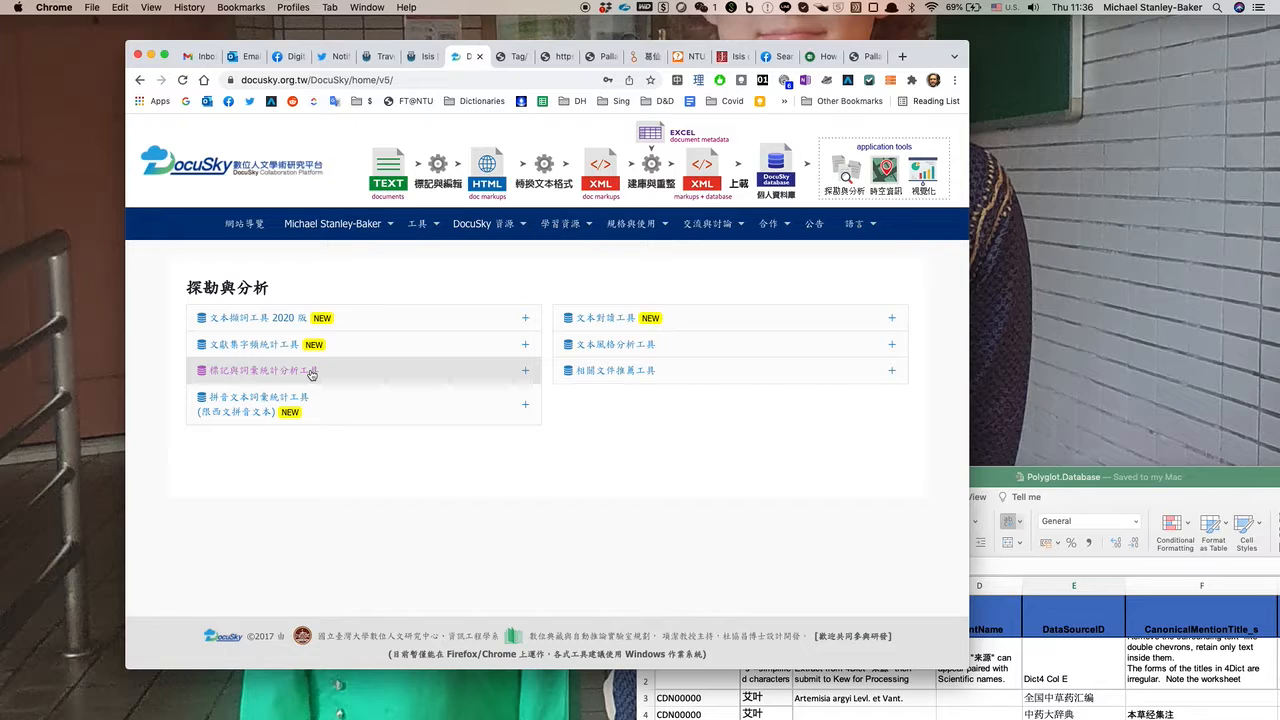
{"action": "left_click", "coordinate": [525, 371]}
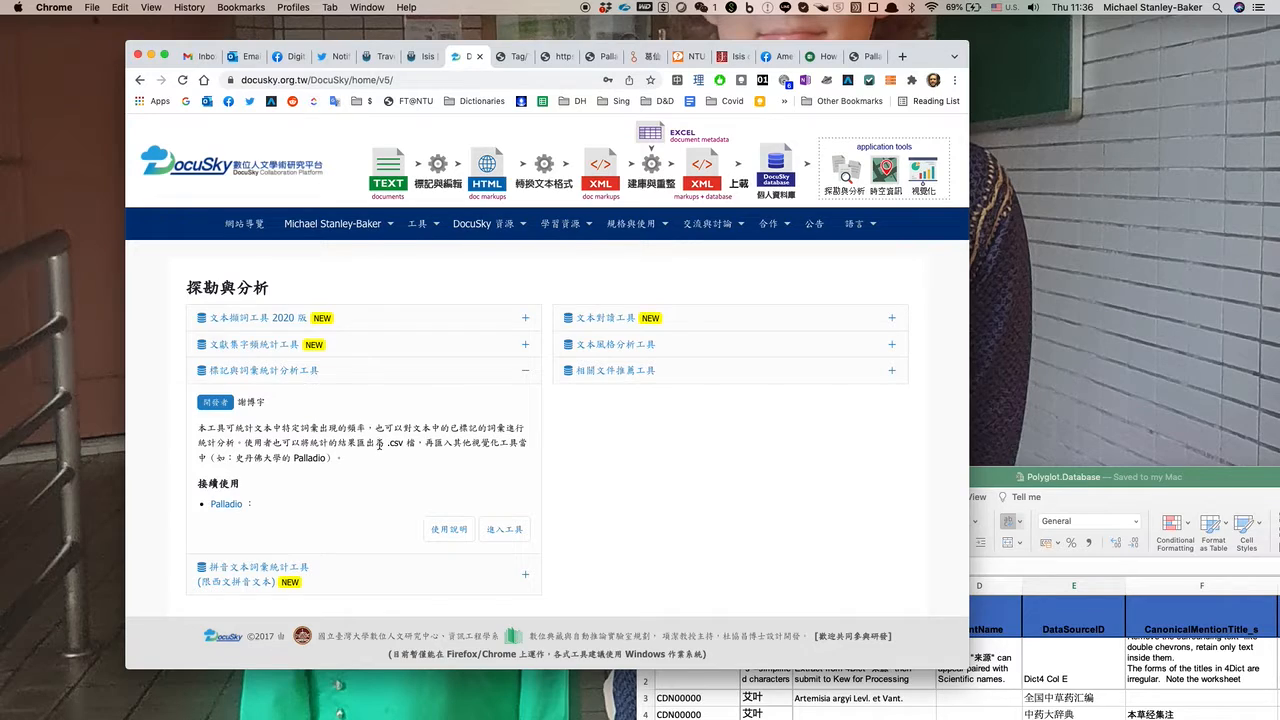
{"action": "left_click", "coordinate": [505, 534]}
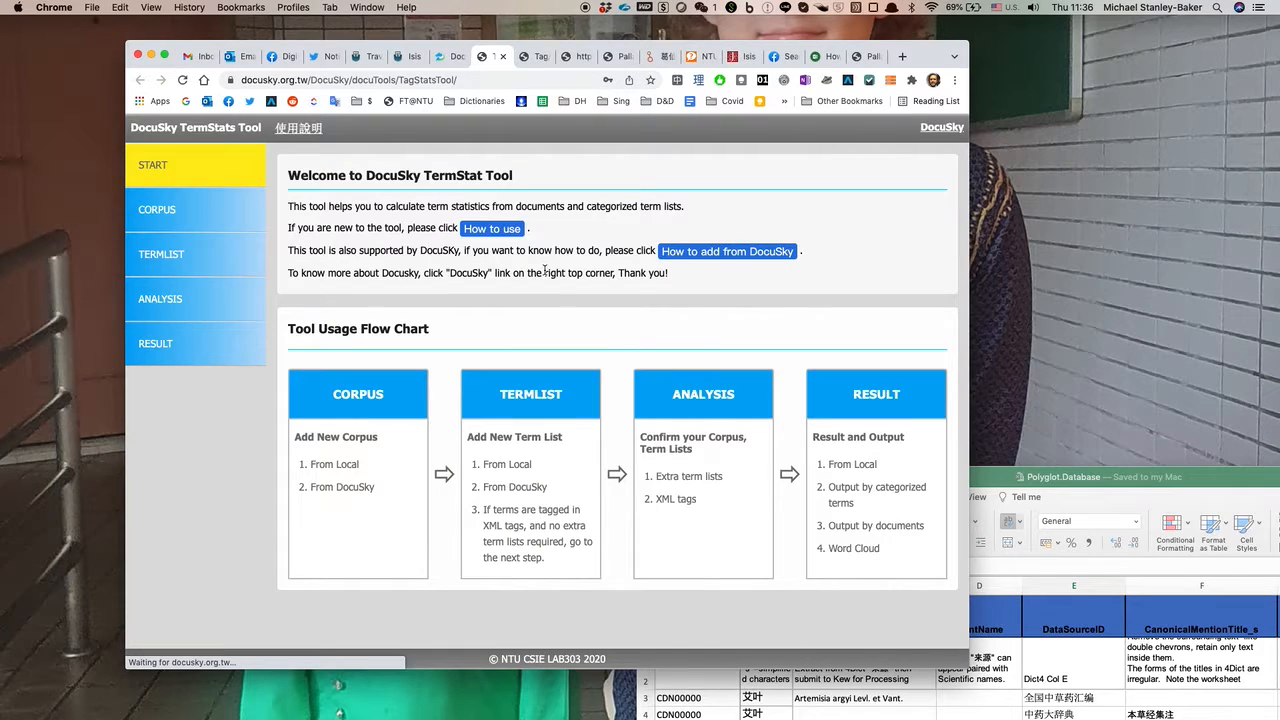
Load the 肘后方_修 corpus of database 肘後方.DZ9 from DocuSky into the TermStats tool
{"action": "left_click", "coordinate": [225, 212]}
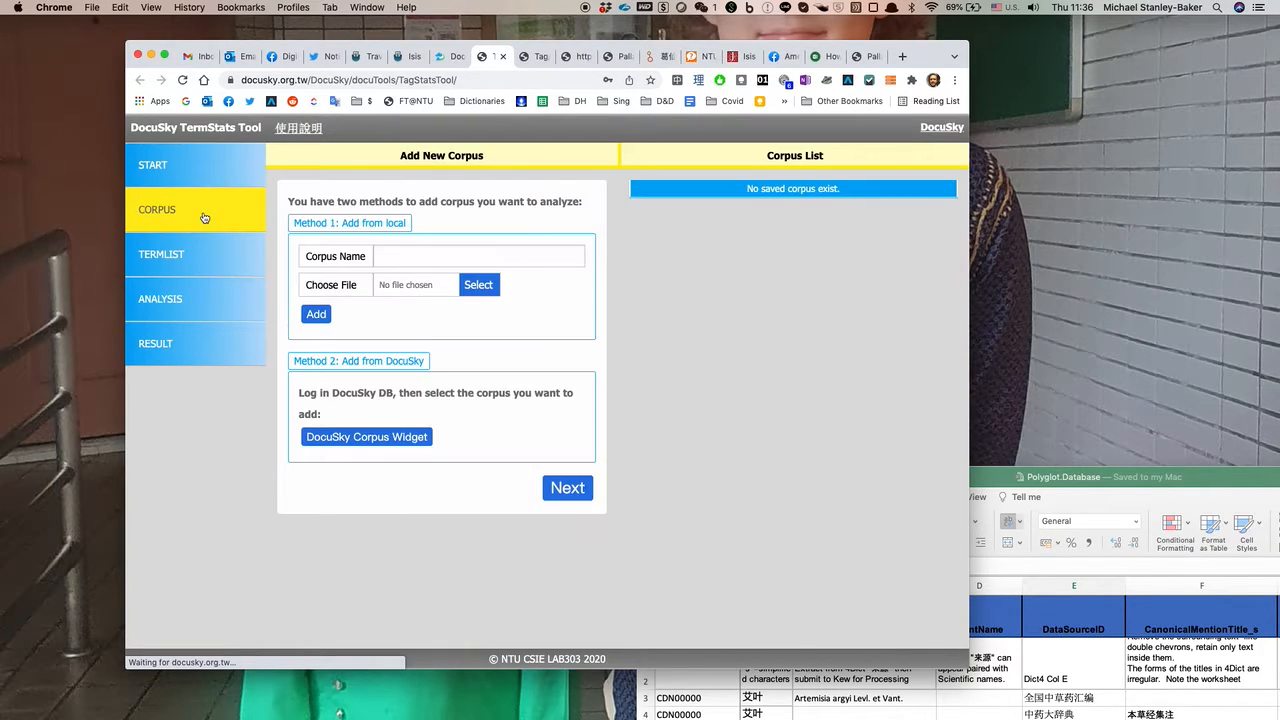
{"action": "left_click", "coordinate": [386, 434]}
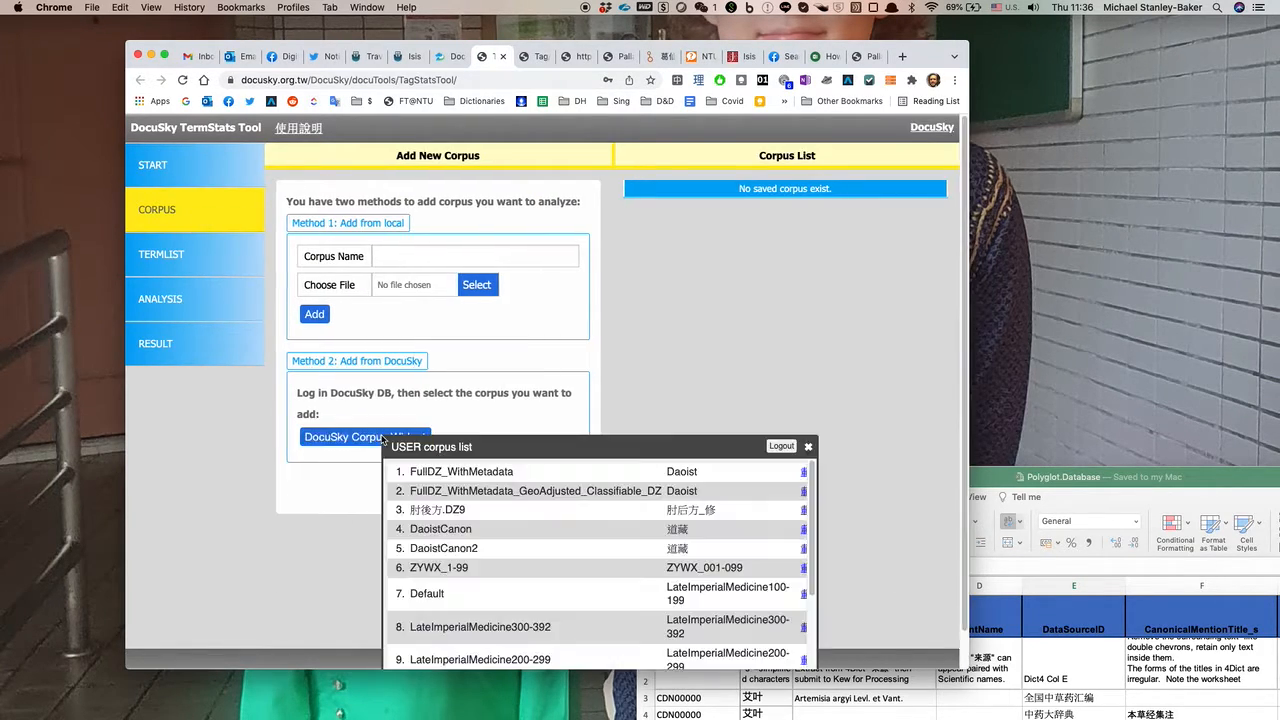
{"action": "scroll", "coordinate": [570, 558], "scroll_direction": "down", "scroll_amount": 8}
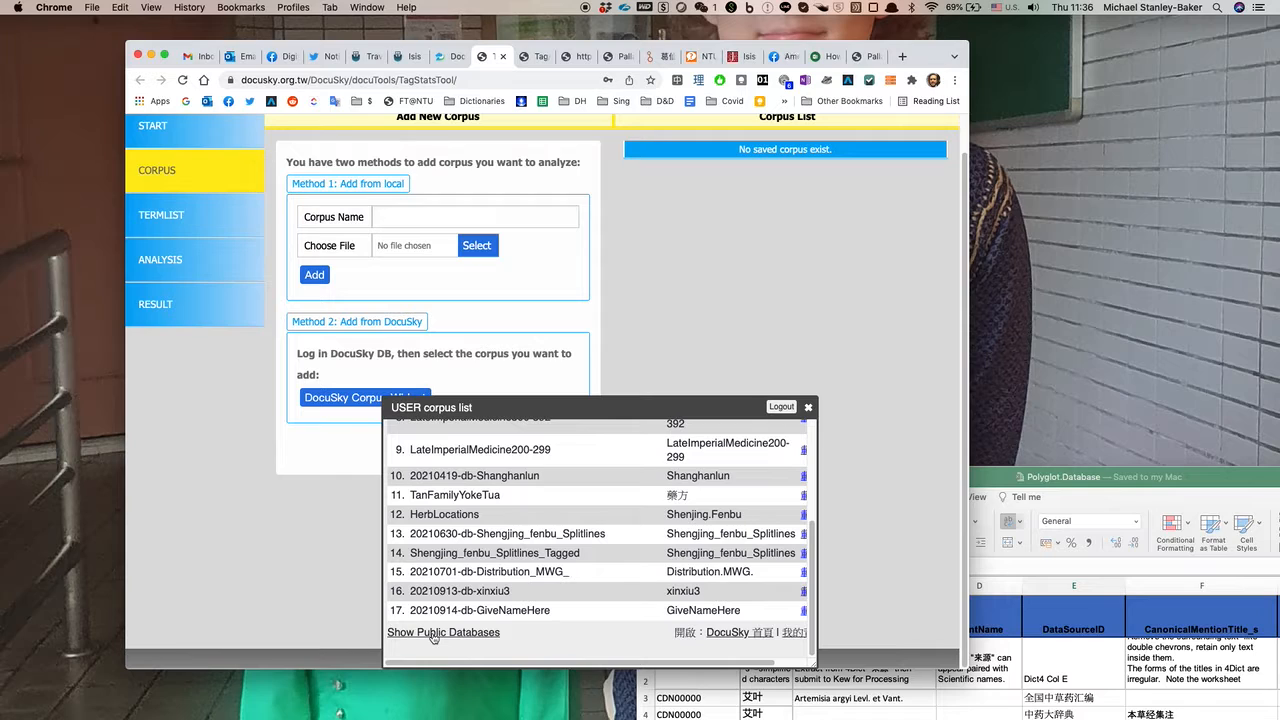
{"action": "scroll", "coordinate": [693, 567], "scroll_direction": "up", "scroll_amount": 8}
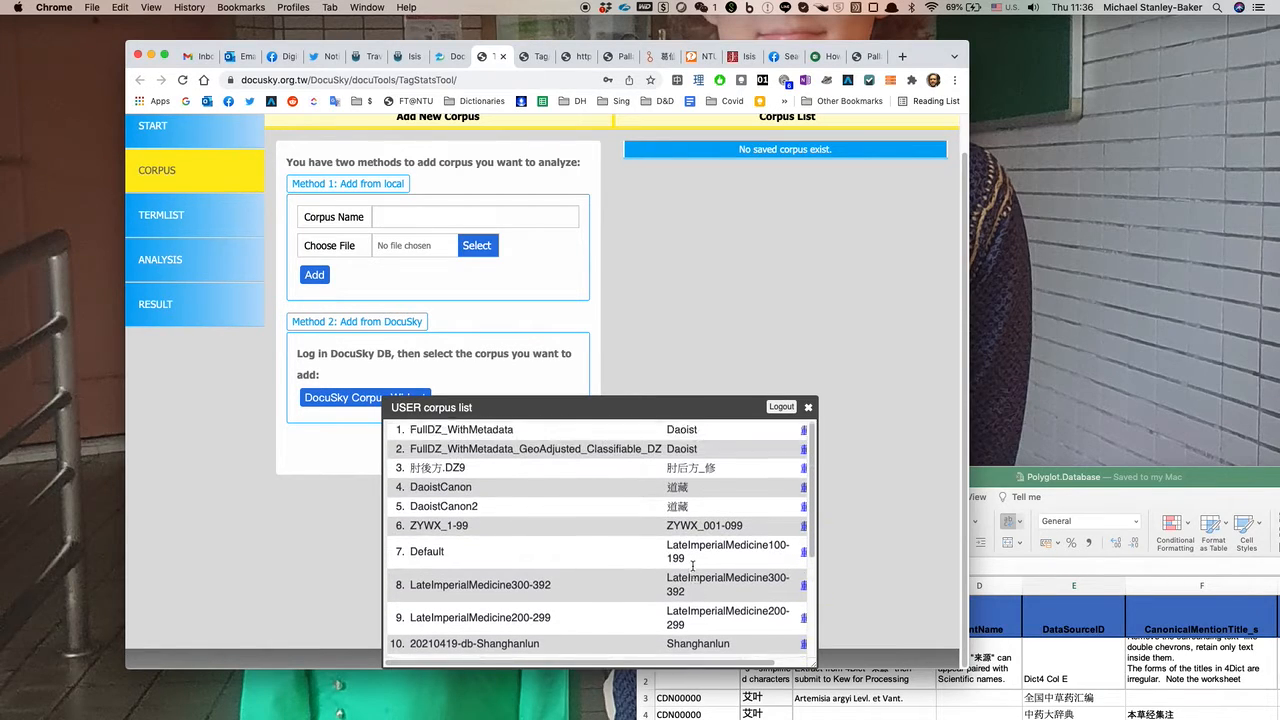
{"action": "scroll", "coordinate": [628, 473], "scroll_direction": "right", "scroll_amount": 2}
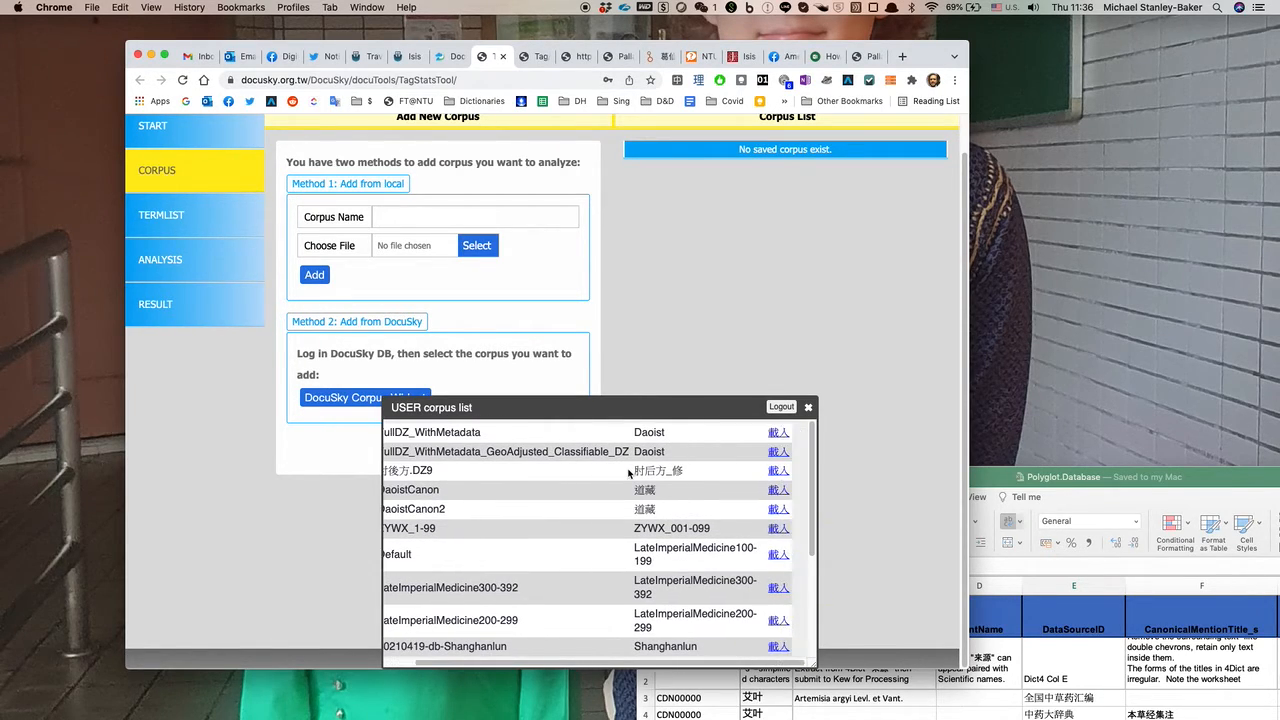
{"action": "left_click", "coordinate": [779, 471]}
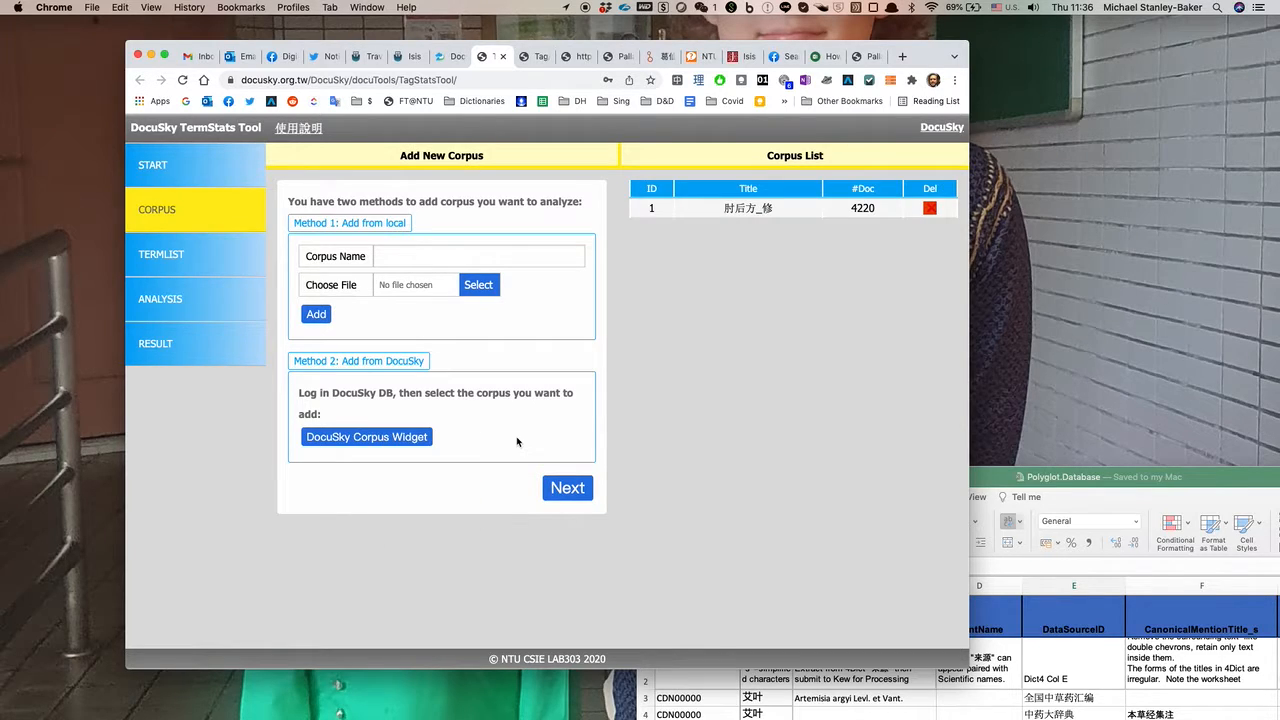
Skip the term lists and set up the analysis for the corpus with XML tags
{"action": "left_click", "coordinate": [200, 252]}
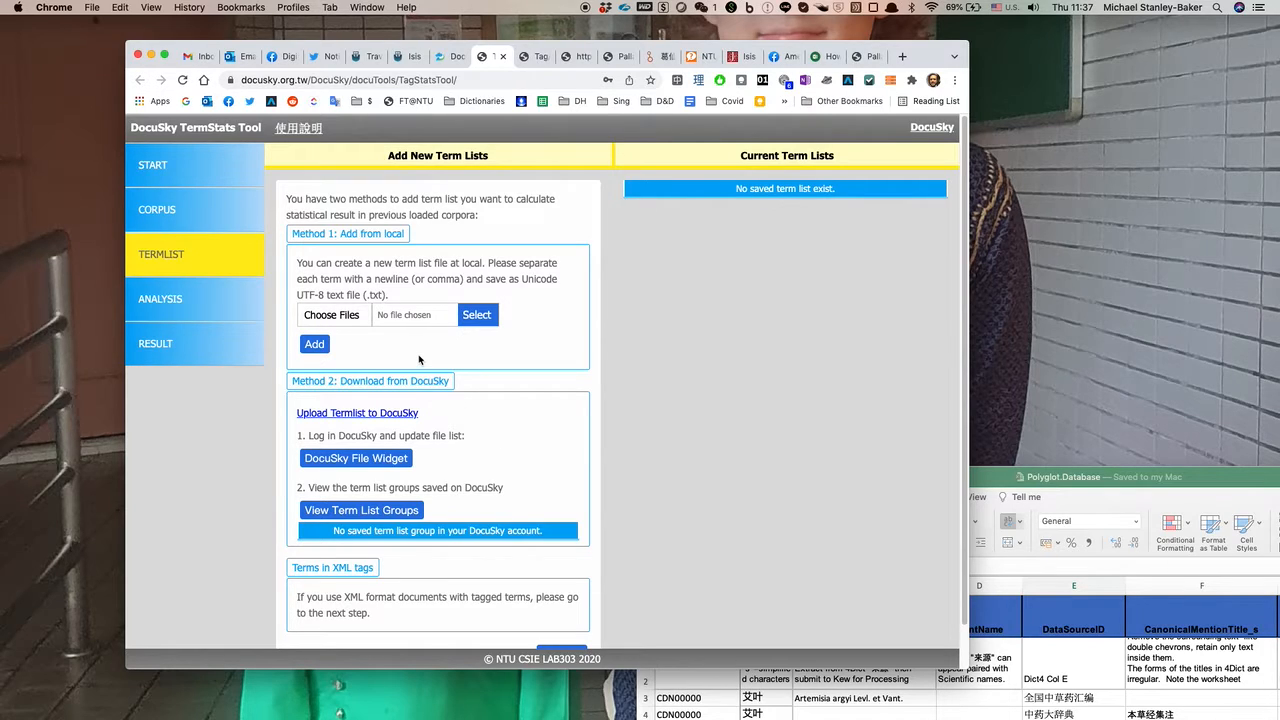
{"action": "left_click", "coordinate": [216, 298]}
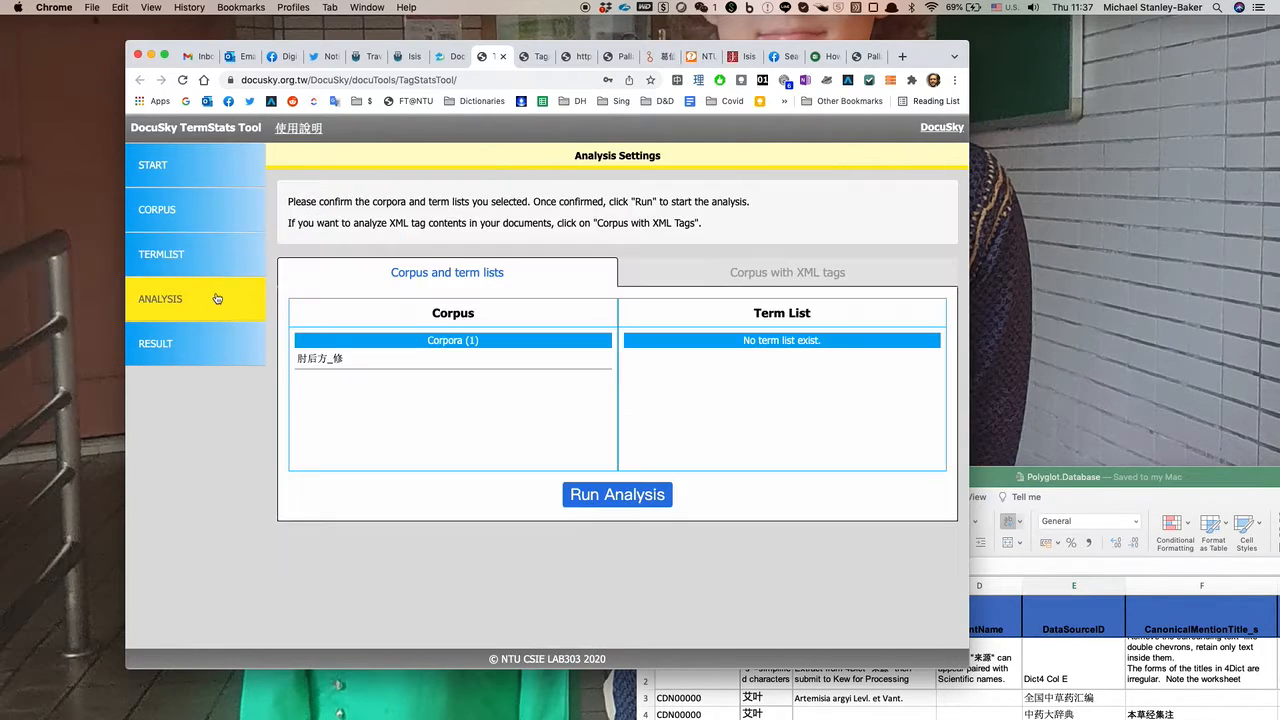
{"action": "left_click", "coordinate": [810, 277]}
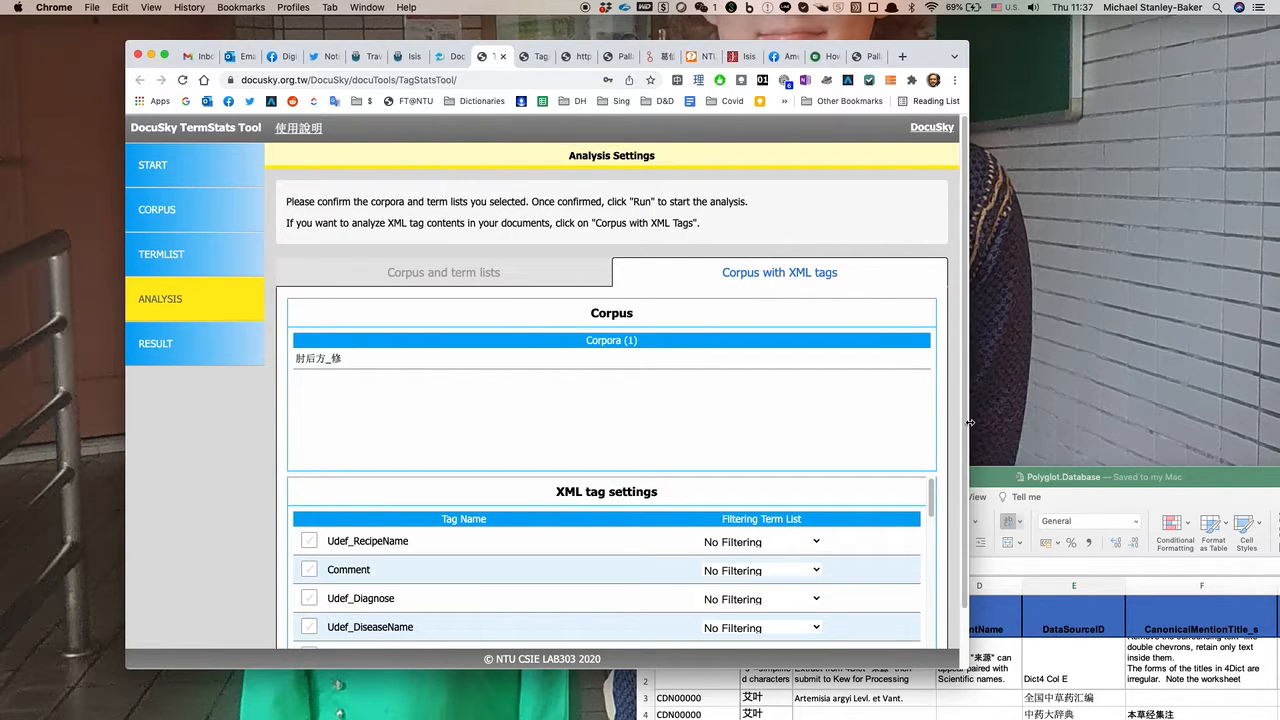
{"action": "scroll", "coordinate": [954, 513], "scroll_direction": "down", "scroll_amount": 2}
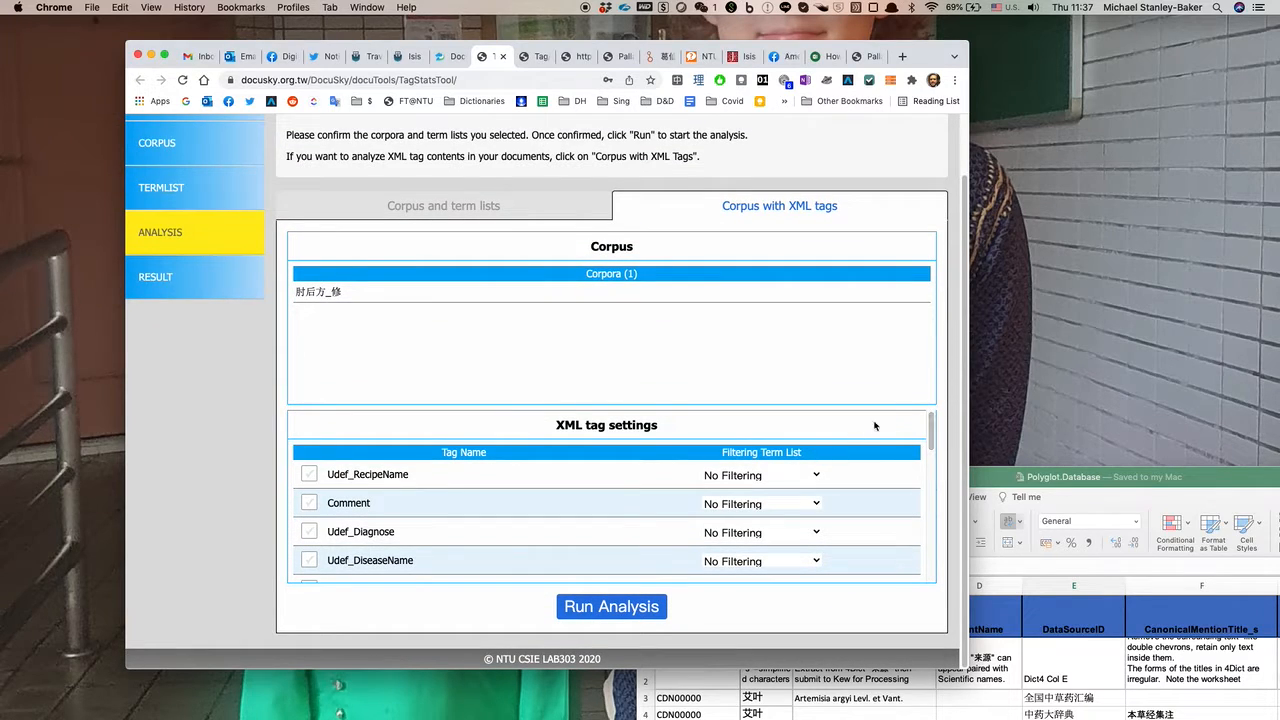
Include the XML tags Udef_RecipeName, Comment, Udef_Diagnose, Udef_DiseaseName and Udef_Section_Headings in the analysis
{"action": "left_click", "coordinate": [309, 474]}
{"action": "left_click", "coordinate": [309, 502]}
{"action": "left_click", "coordinate": [309, 531]}
{"action": "left_click", "coordinate": [309, 565]}
{"action": "scroll", "coordinate": [309, 560], "scroll_direction": "down", "scroll_amount": 2}
{"action": "left_click", "coordinate": [311, 557]}
Include the XML tags PersonName, Udef_BodyPart, Udef_DrugName, Udef_DrugProcessing, Udef_DrugAction and Udef_DrugAppearance in the analysis
{"action": "scroll", "coordinate": [311, 557], "scroll_direction": "down", "scroll_amount": 5}
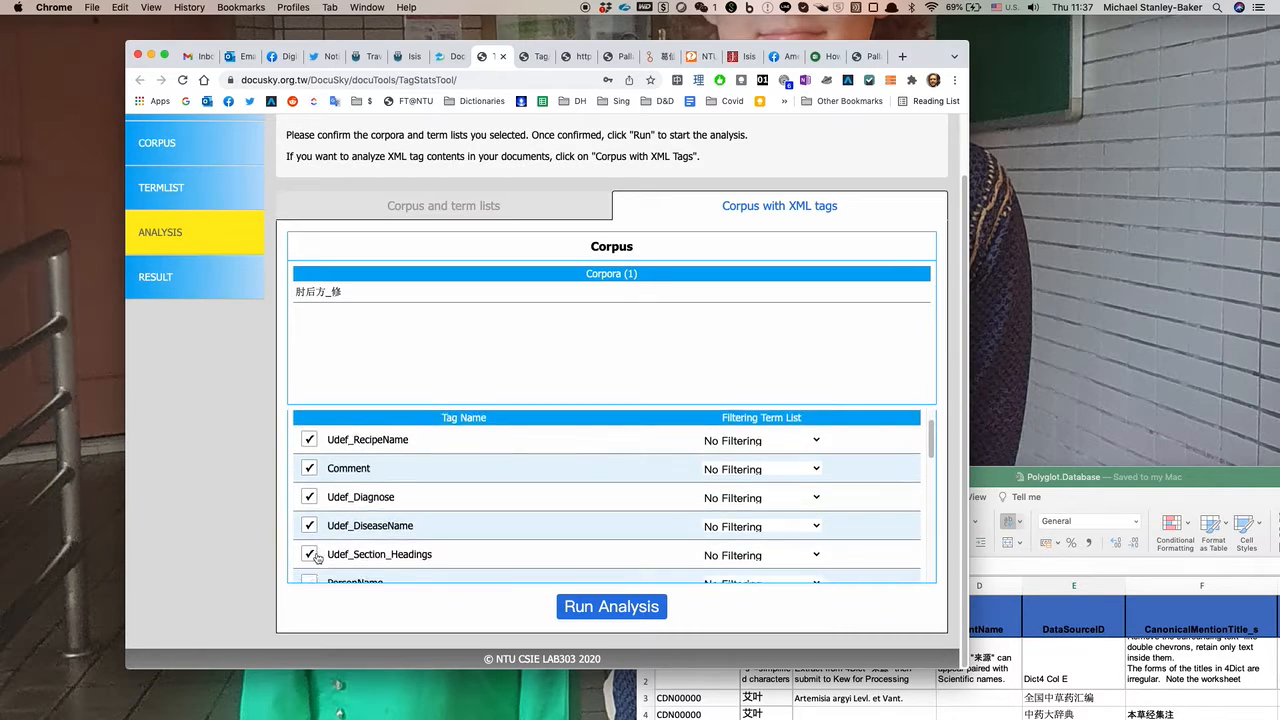
{"action": "scroll", "coordinate": [310, 458], "scroll_direction": "up", "scroll_amount": 2}
{"action": "left_click", "coordinate": [309, 465]}
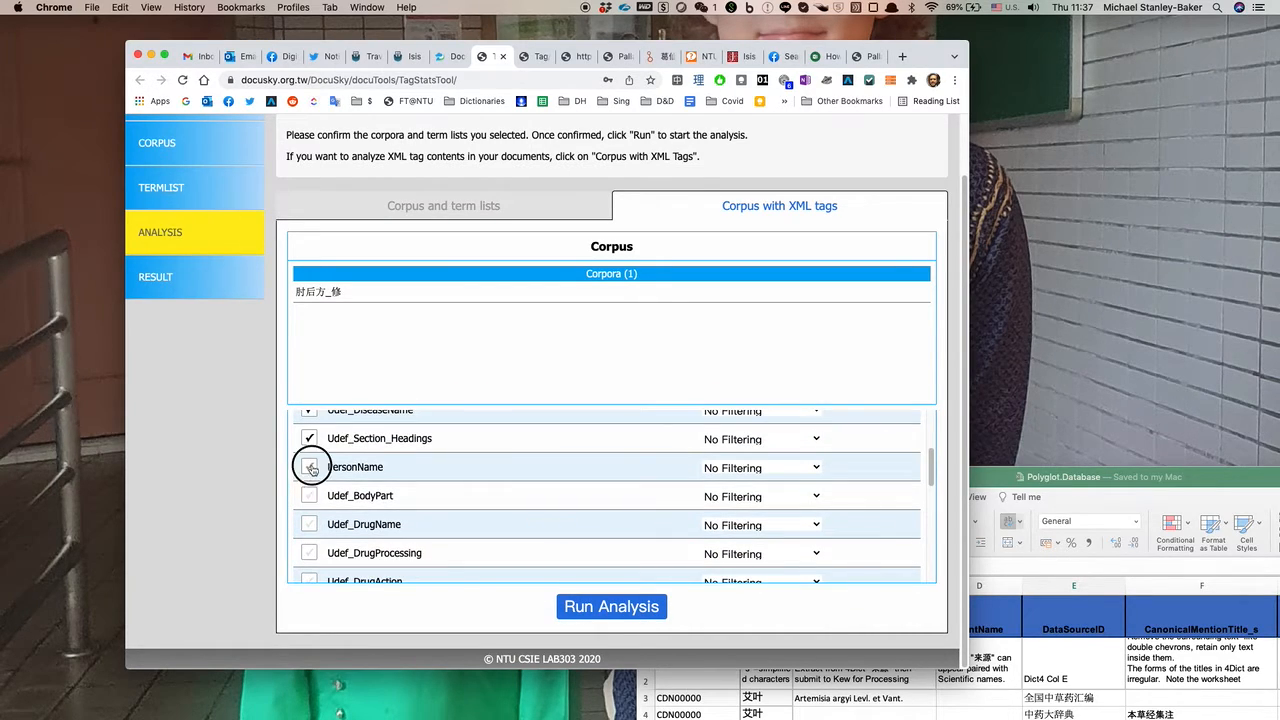
{"action": "left_click", "coordinate": [309, 496]}
{"action": "left_click", "coordinate": [309, 524]}
{"action": "left_click", "coordinate": [309, 553]}
{"action": "scroll", "coordinate": [334, 537], "scroll_direction": "down", "scroll_amount": 1}
{"action": "scroll", "coordinate": [335, 535], "scroll_direction": "down", "scroll_amount": 1}
{"action": "left_click", "coordinate": [310, 547]}
{"action": "left_click", "coordinate": [310, 576]}
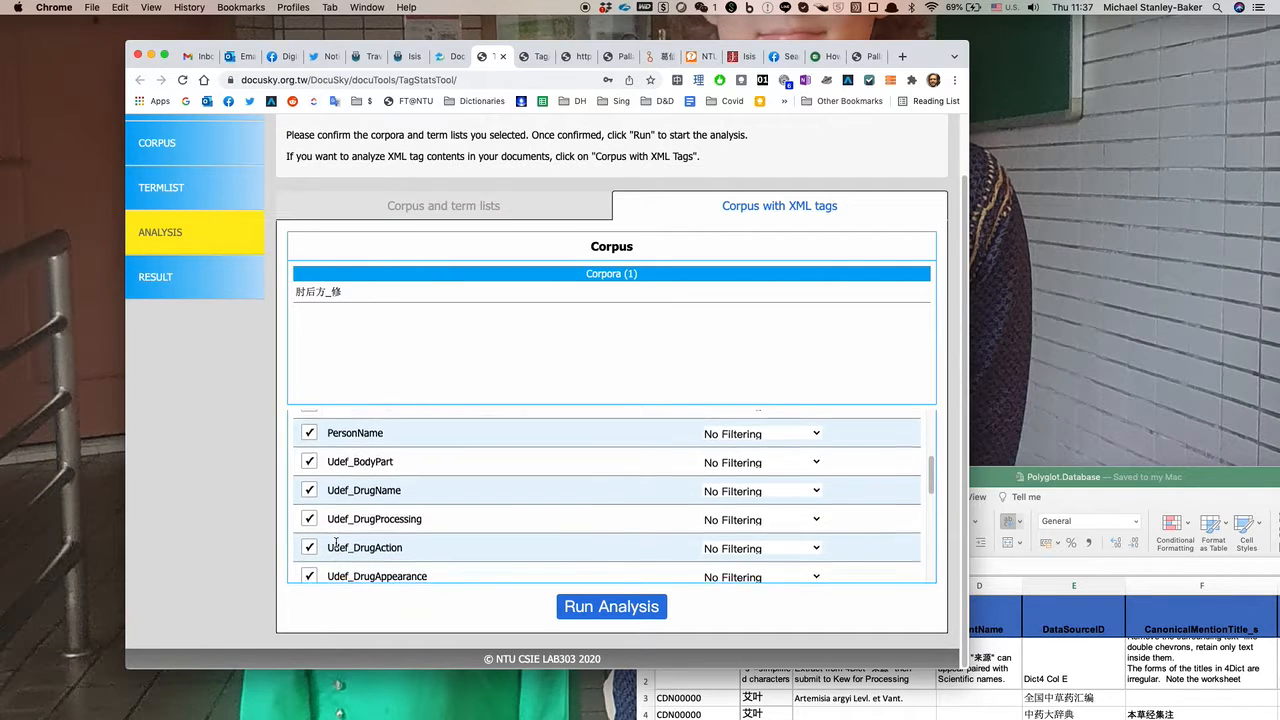
Include the XML tags Udef_Acupoint, Udef_Harvesting, Udef_Etiology, Udef_TextTitle and Udef_DrugInteraction in the analysis
{"action": "scroll", "coordinate": [332, 534], "scroll_direction": "down", "scroll_amount": 5}
{"action": "scroll", "coordinate": [330, 521], "scroll_direction": "up", "scroll_amount": 1}
{"action": "left_click", "coordinate": [309, 457]}
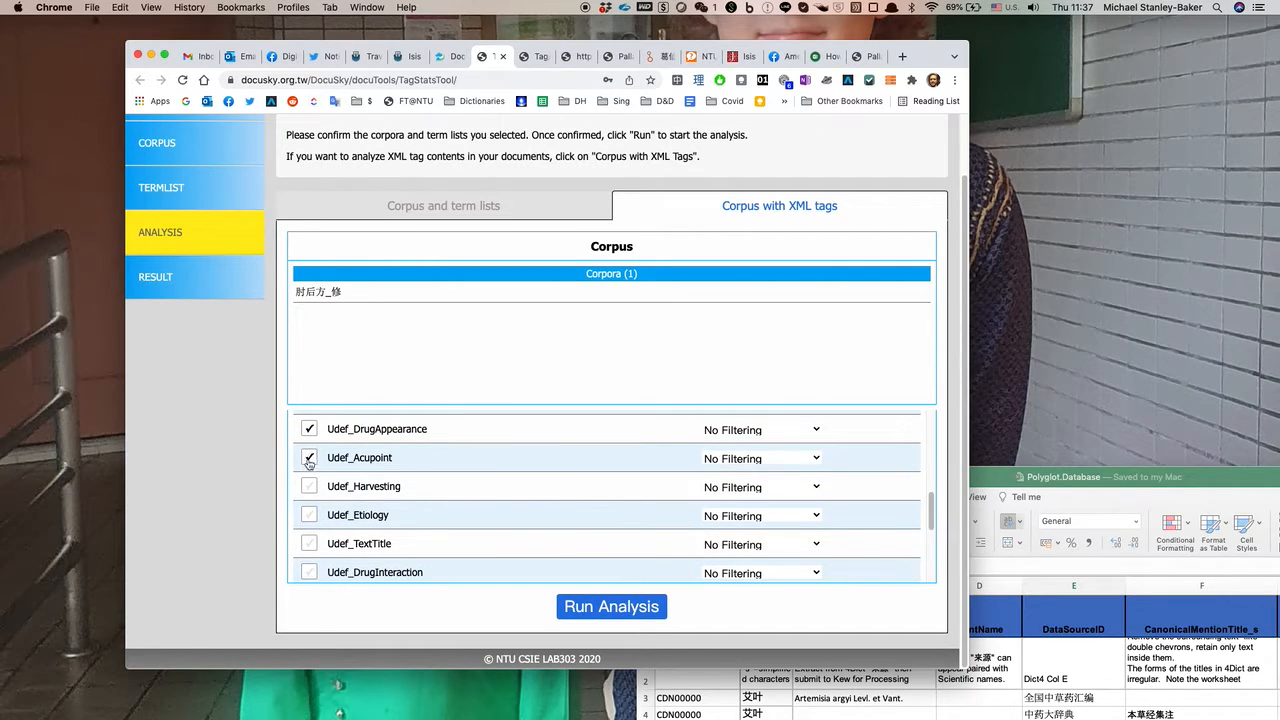
{"action": "left_click", "coordinate": [309, 486]}
{"action": "left_click", "coordinate": [310, 516]}
{"action": "left_click", "coordinate": [311, 544]}
{"action": "left_click", "coordinate": [312, 572]}
Include the XML tags Udef_Dosage, LocName, CommentItem, Udef_RitualPrep and Udef_DrugProperty in the analysis
{"action": "scroll", "coordinate": [931, 515], "scroll_direction": "down", "scroll_amount": 5}
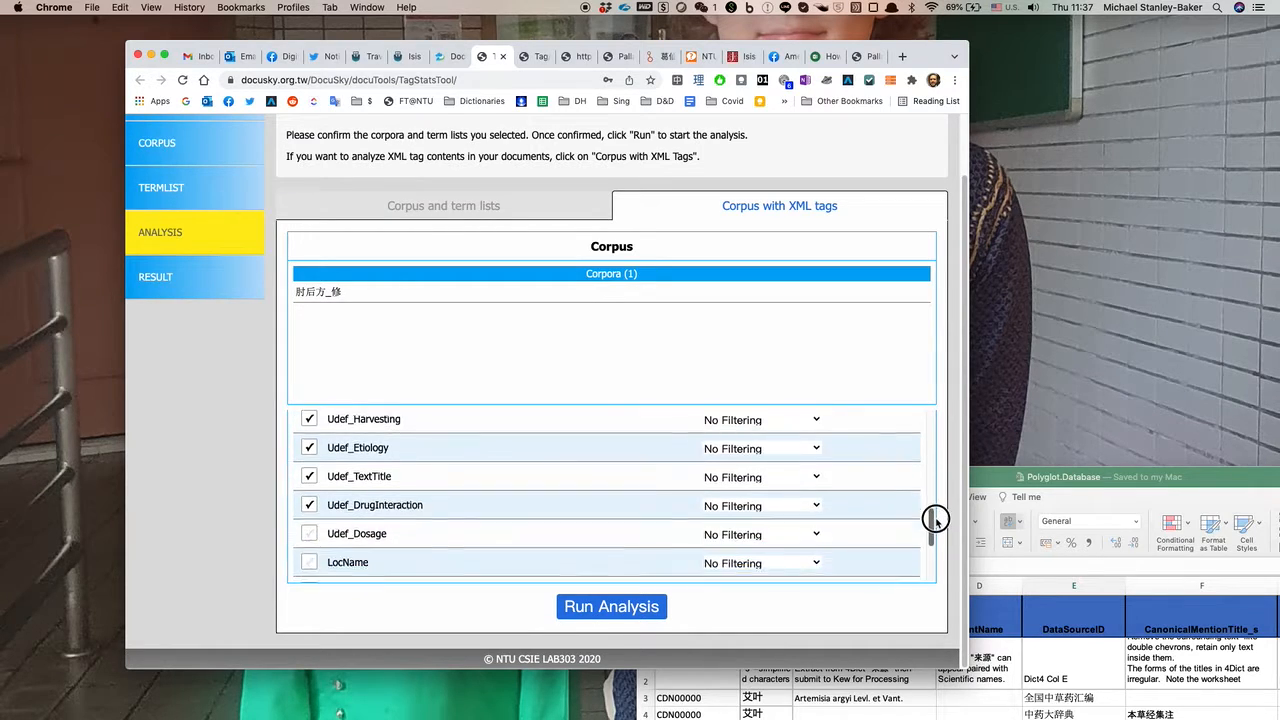
{"action": "left_click", "coordinate": [309, 452]}
{"action": "left_click", "coordinate": [309, 482]}
{"action": "left_click", "coordinate": [311, 510]}
{"action": "left_click", "coordinate": [310, 539]}
{"action": "left_click", "coordinate": [310, 567]}
Include the XML tags Udef_Therapy and Udef_DrugAltName, and run the analysis
{"action": "scroll", "coordinate": [932, 540], "scroll_direction": "down", "scroll_amount": 2}
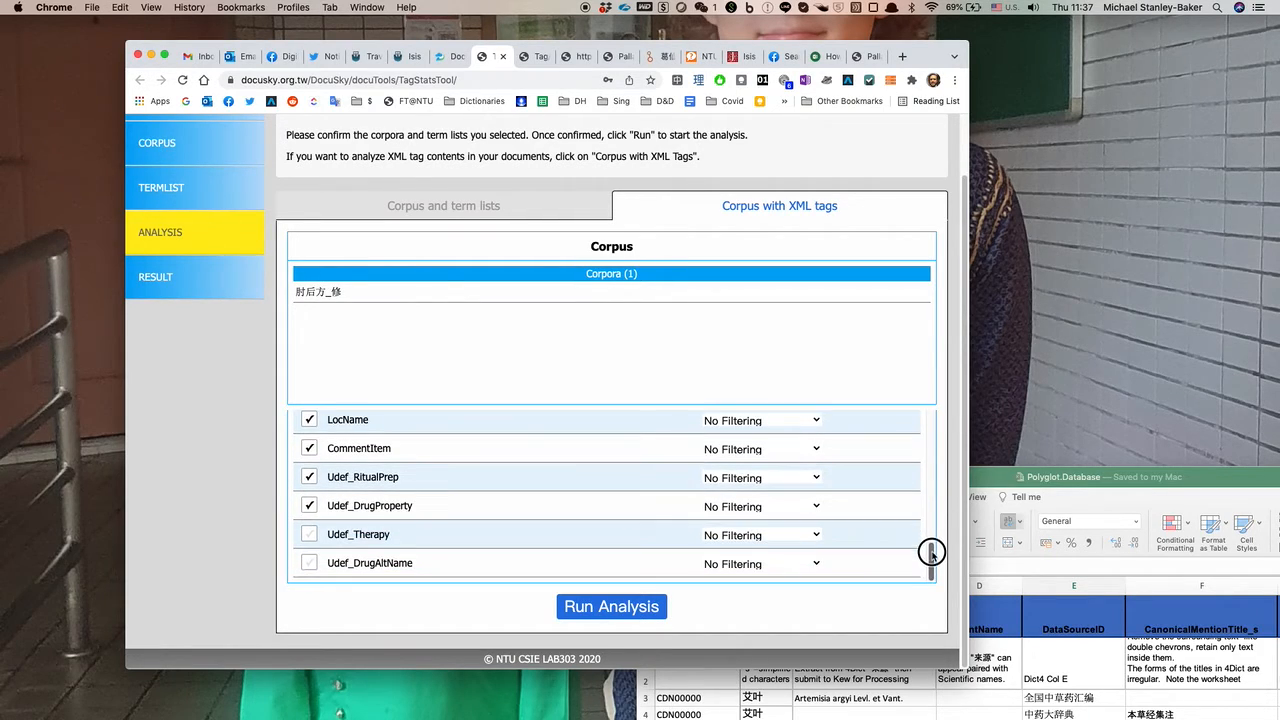
{"action": "left_click", "coordinate": [310, 536]}
{"action": "left_click", "coordinate": [312, 564]}
{"action": "left_click", "coordinate": [622, 607]}
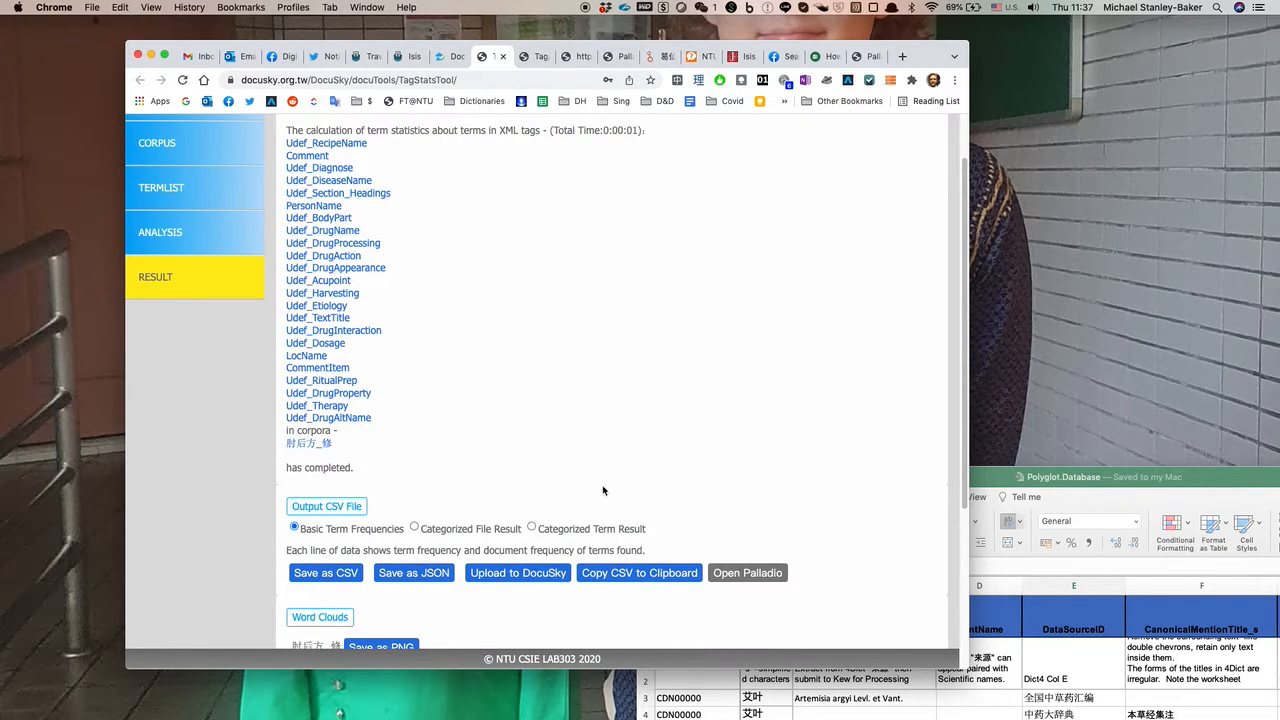
Save the Basic Term Frequencies result as a CSV file in the Downloads folder
{"action": "scroll", "coordinate": [603, 490], "scroll_direction": "down", "scroll_amount": 5}
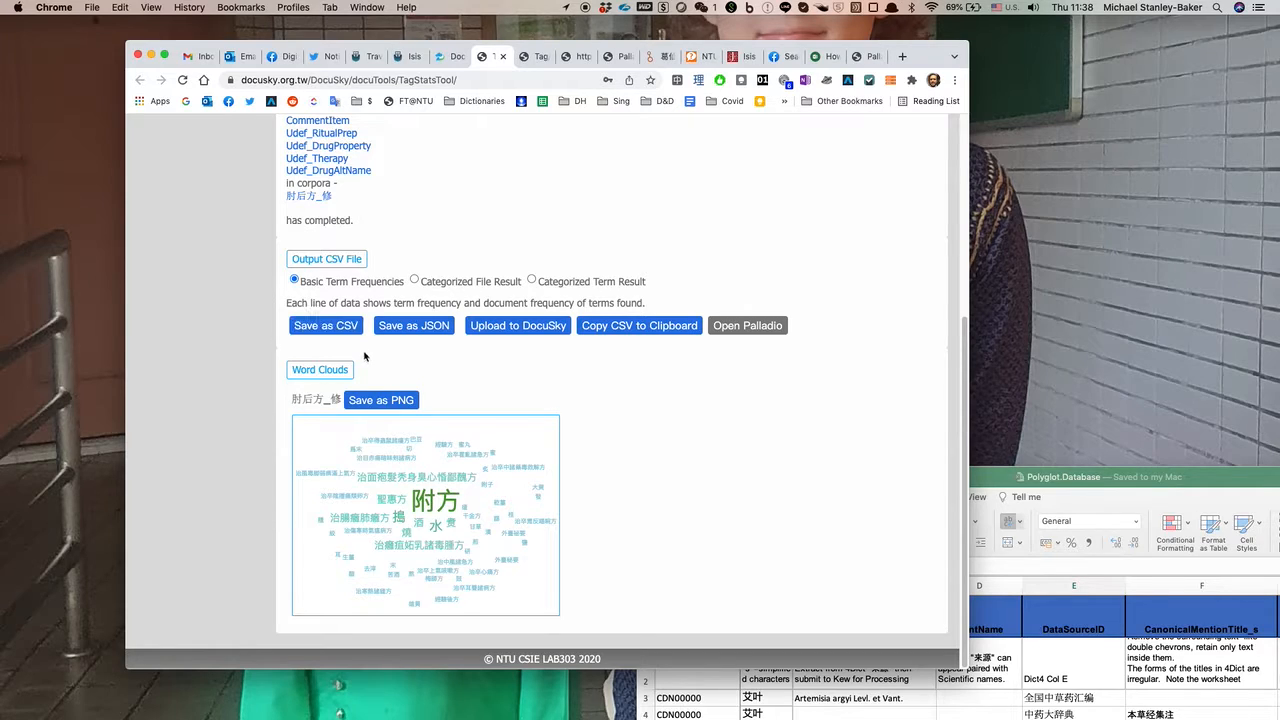
{"action": "left_click", "coordinate": [341, 327]}
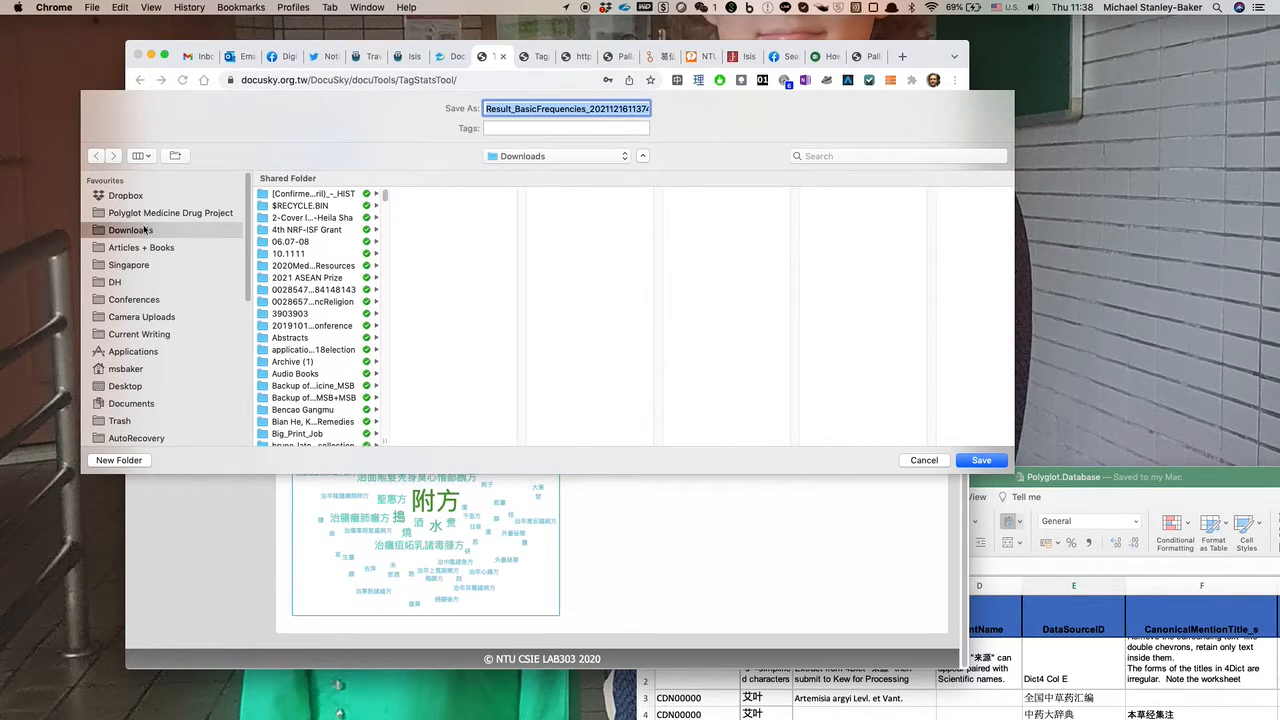
{"action": "left_click", "coordinate": [981, 460]}
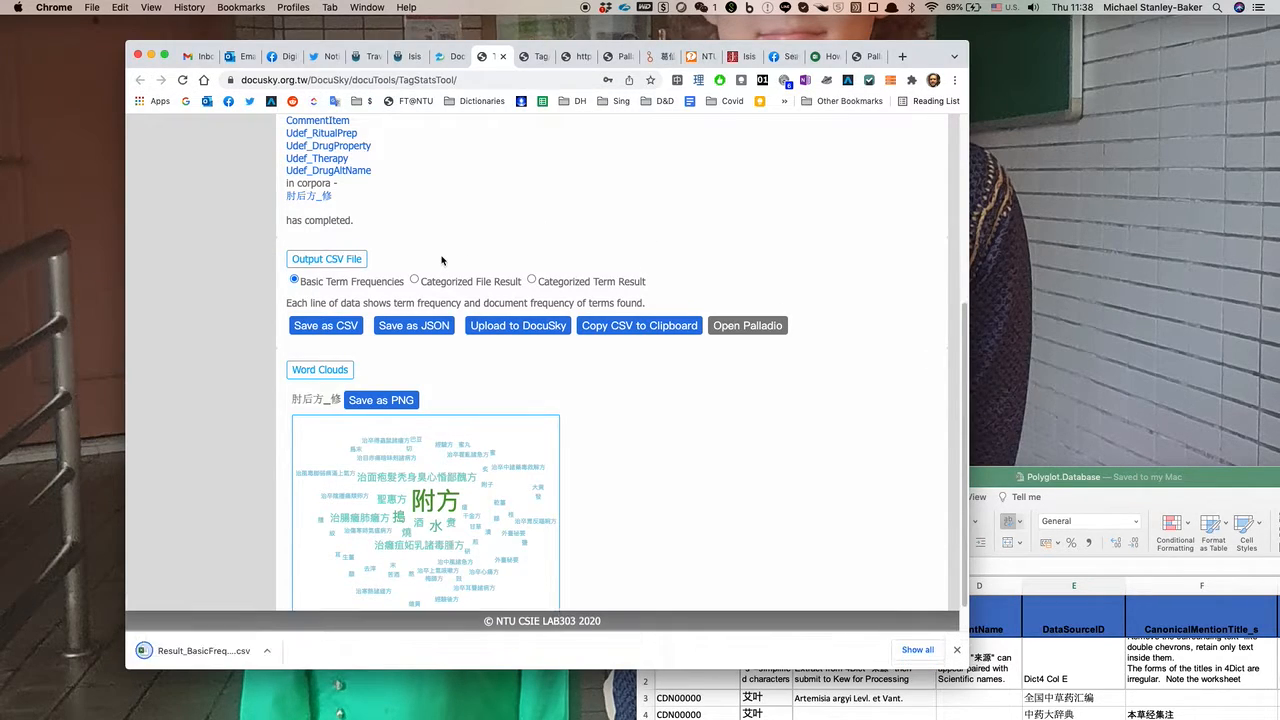
Save the Categorized File Result as CSV with the Title, Source and Passageid metadata columns
{"action": "left_click", "coordinate": [414, 281]}
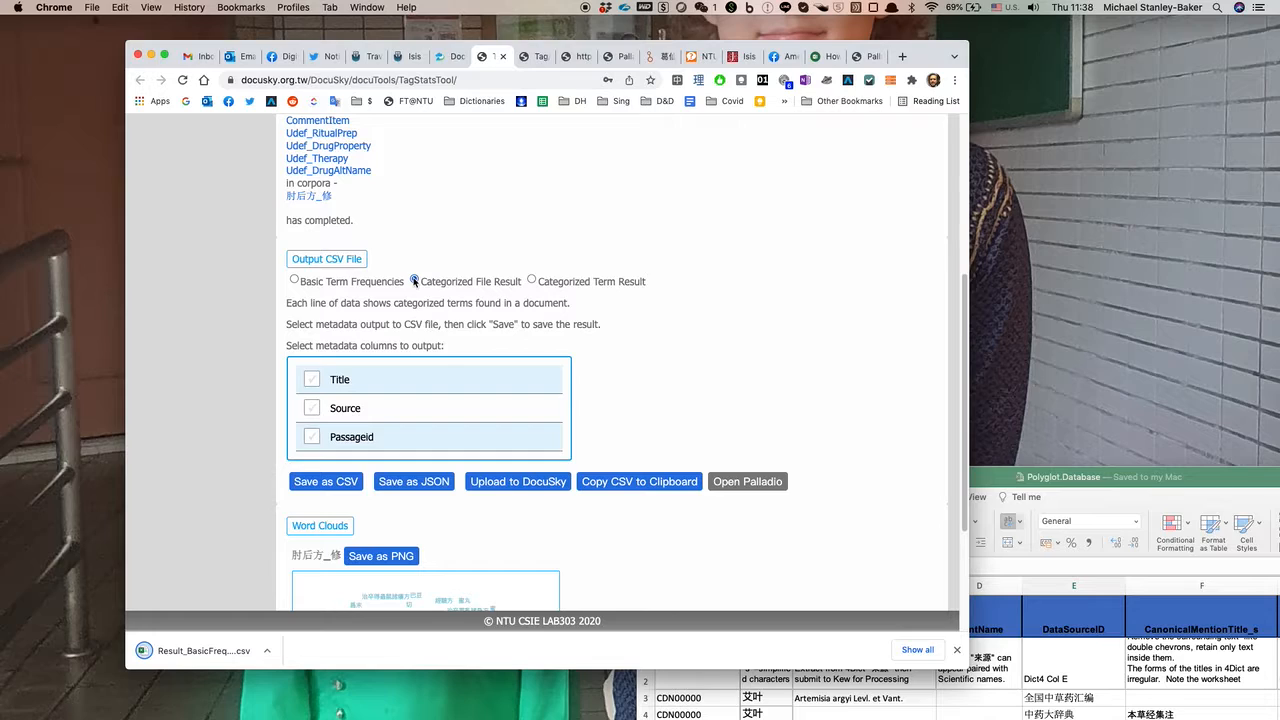
{"action": "left_click", "coordinate": [311, 380]}
{"action": "left_click", "coordinate": [311, 408]}
{"action": "left_click", "coordinate": [311, 441]}
{"action": "left_click", "coordinate": [352, 479]}
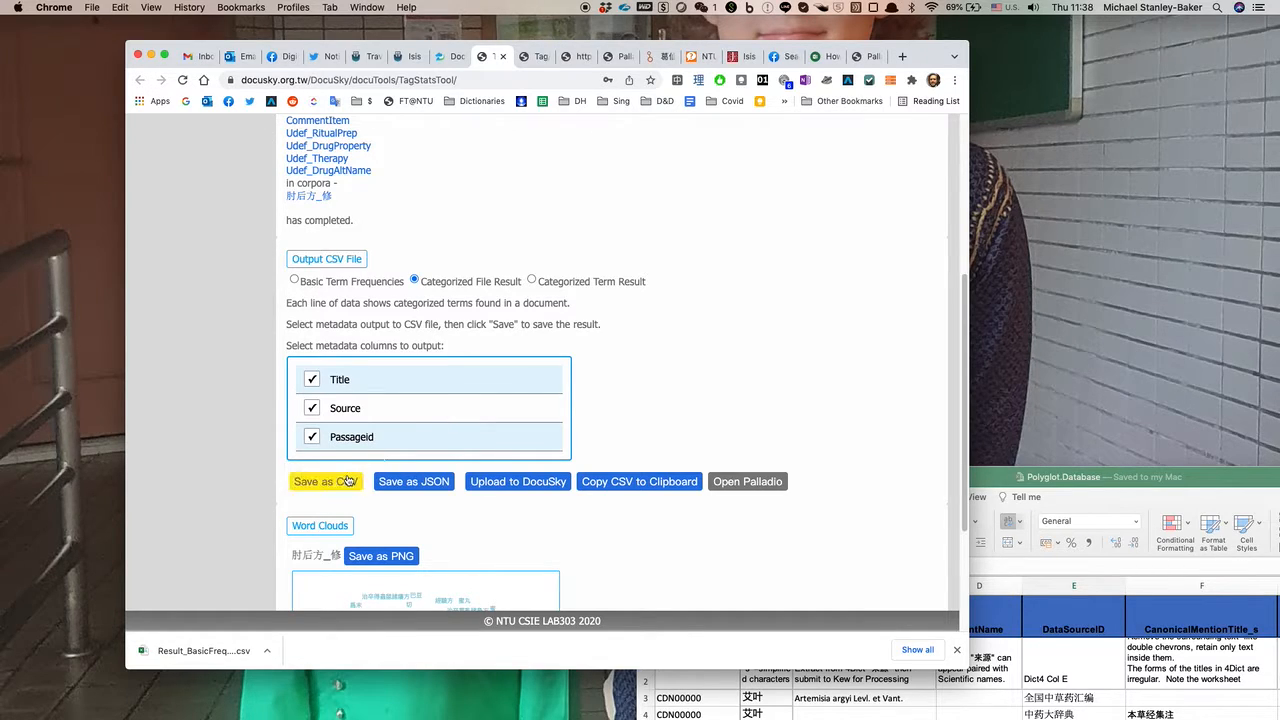
{"action": "left_click", "coordinate": [976, 460]}
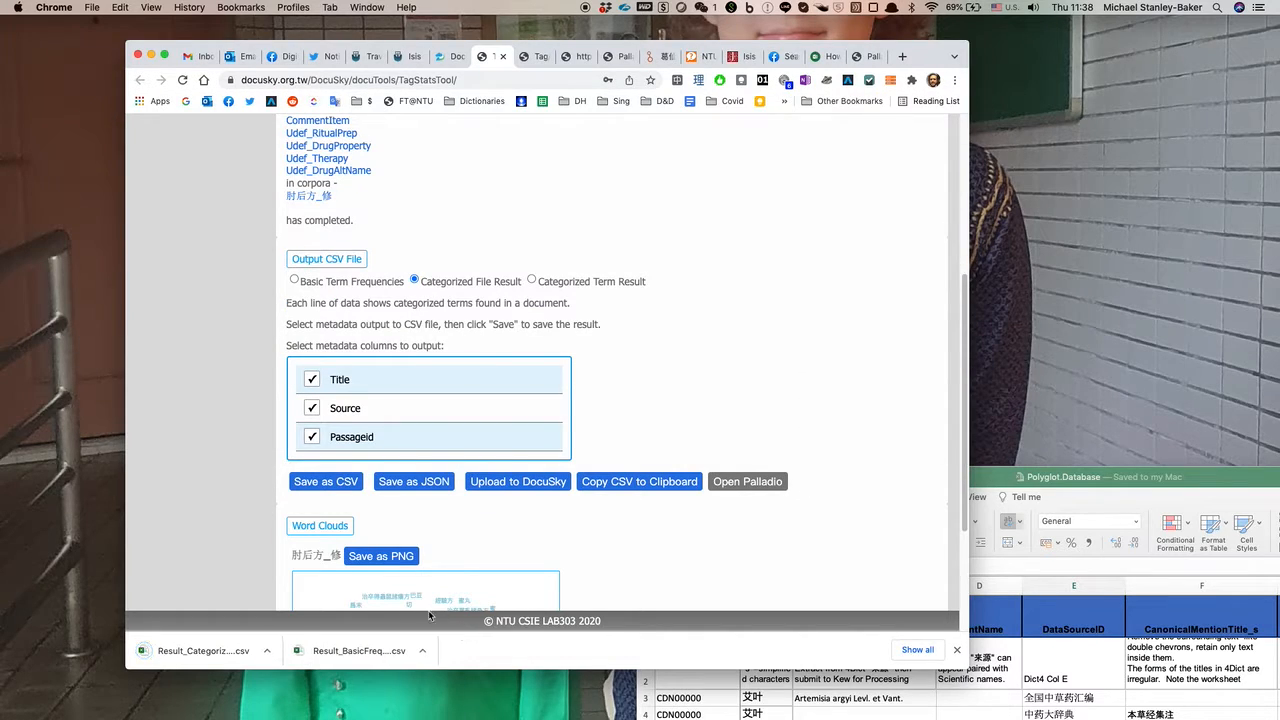
Open the downloaded categorized file result CSV in Excel and add filters to its header row
{"action": "left_click", "coordinate": [176, 652]}
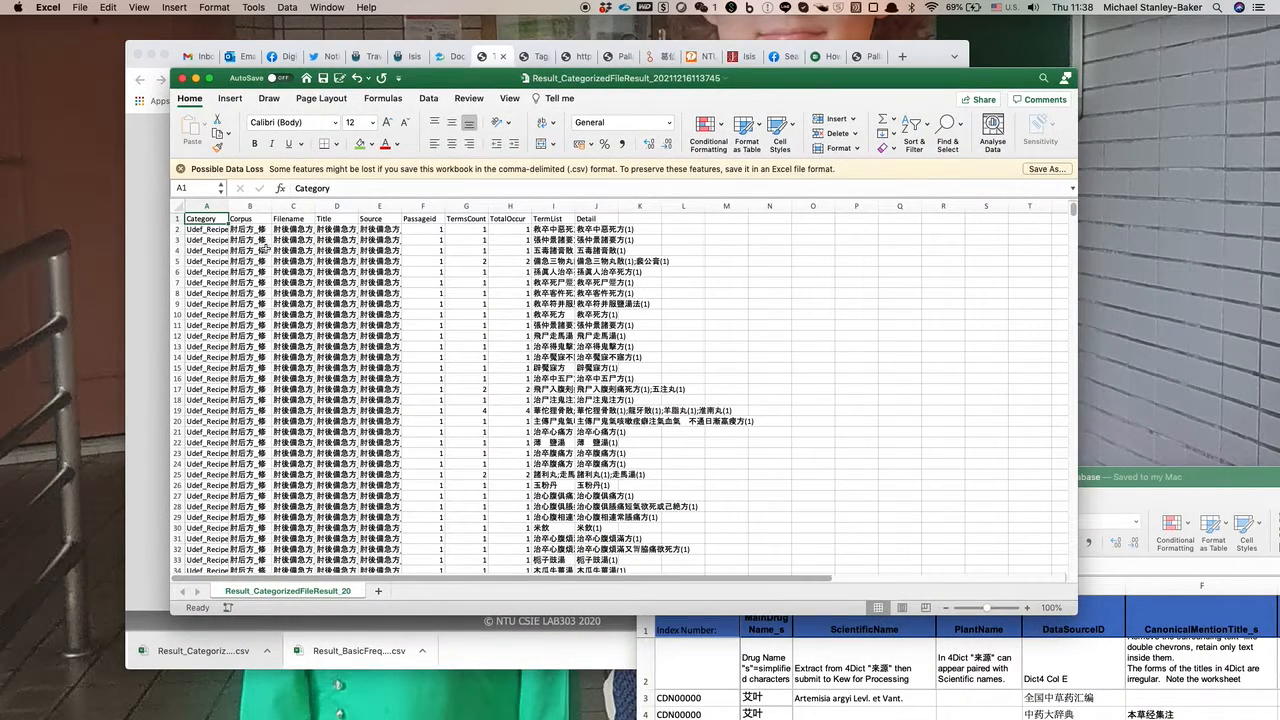
{"action": "left_click", "coordinate": [175, 218]}
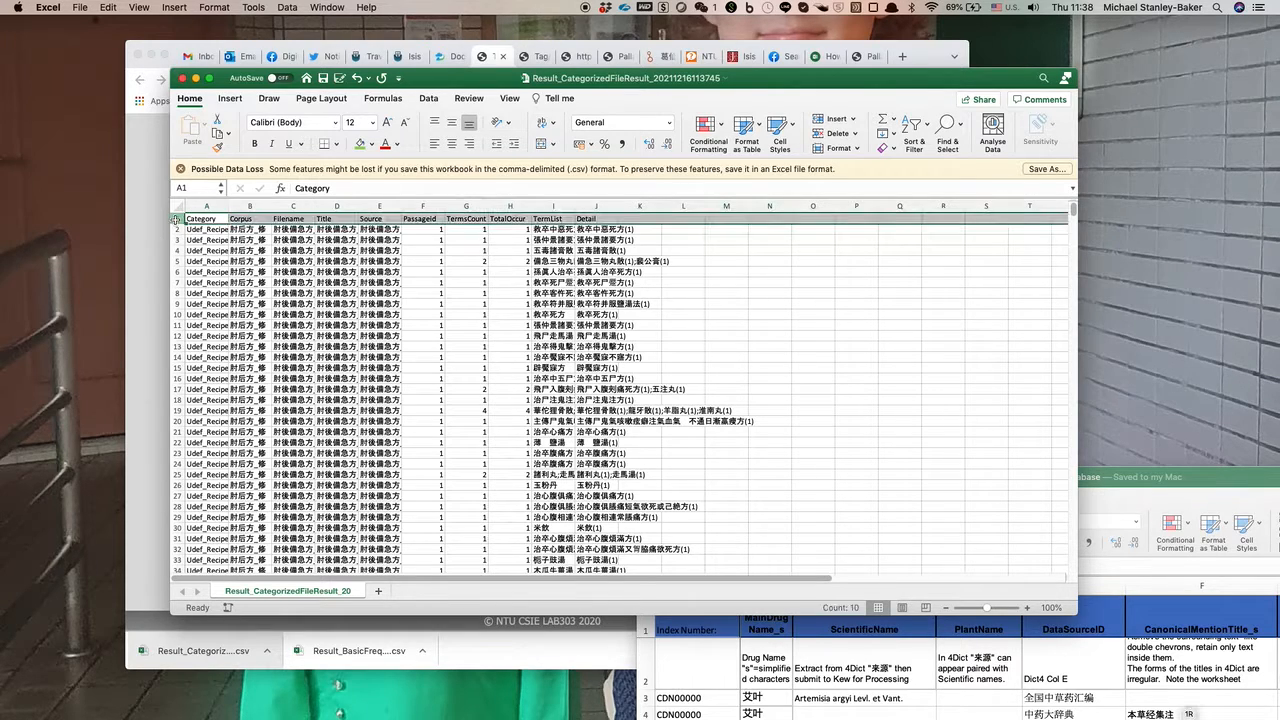
{"action": "left_click", "coordinate": [926, 127]}
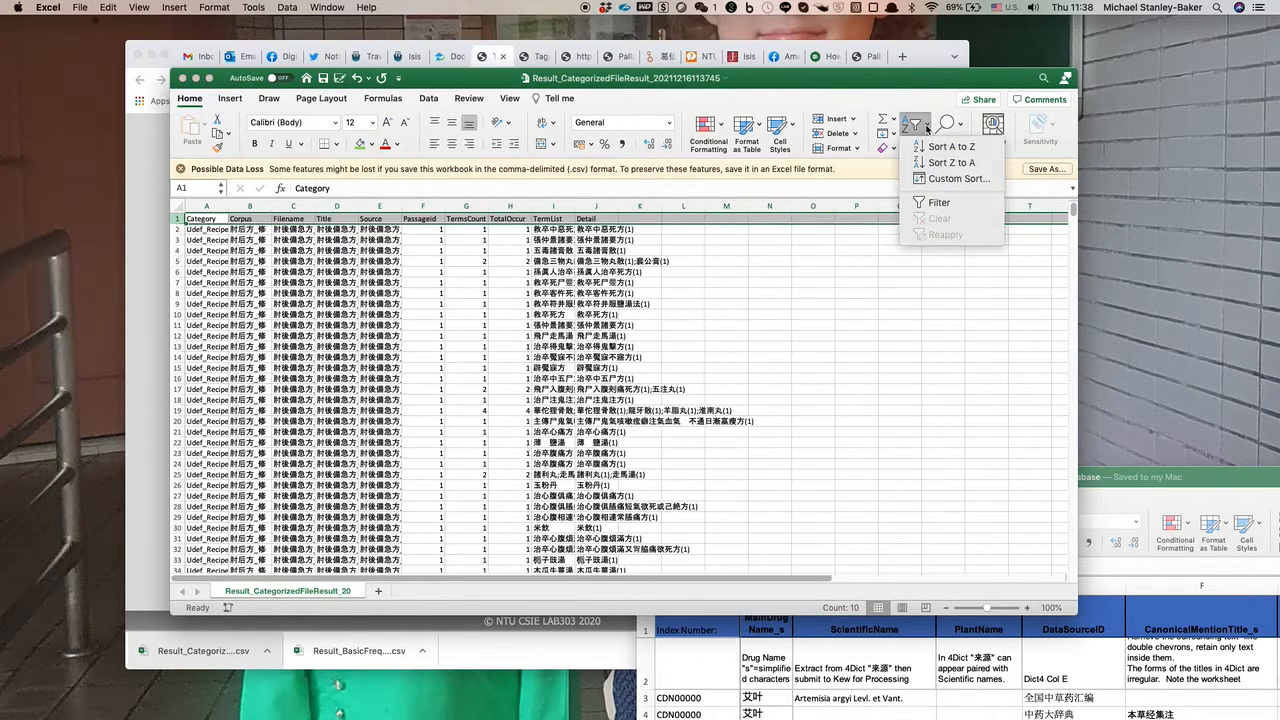
{"action": "left_click", "coordinate": [940, 202]}
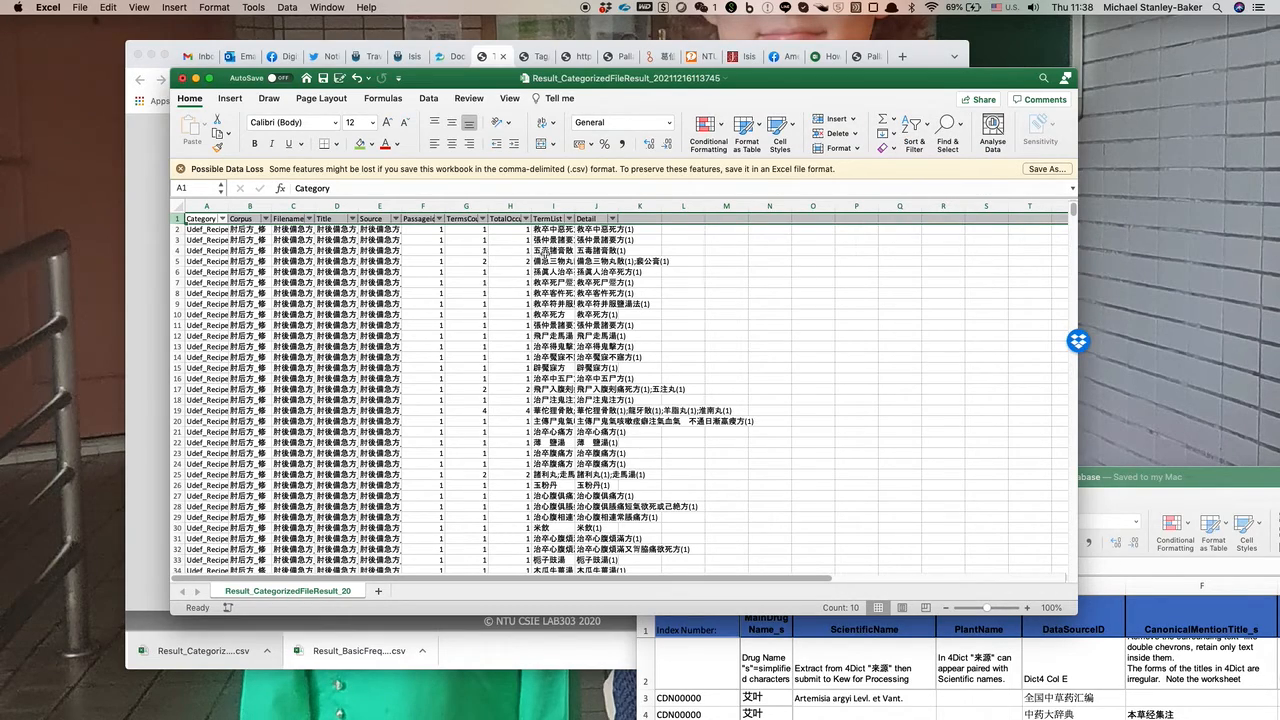
Enlarge the sheet and inspect the list of file names available in the Filename column's filter
{"action": "scroll", "coordinate": [545, 254], "scroll_direction": "up", "scroll_amount": 10}
{"action": "scroll", "coordinate": [545, 254], "scroll_direction": "left", "scroll_amount": 6}
{"action": "scroll", "coordinate": [545, 254], "scroll_direction": "up", "scroll_amount": 2}
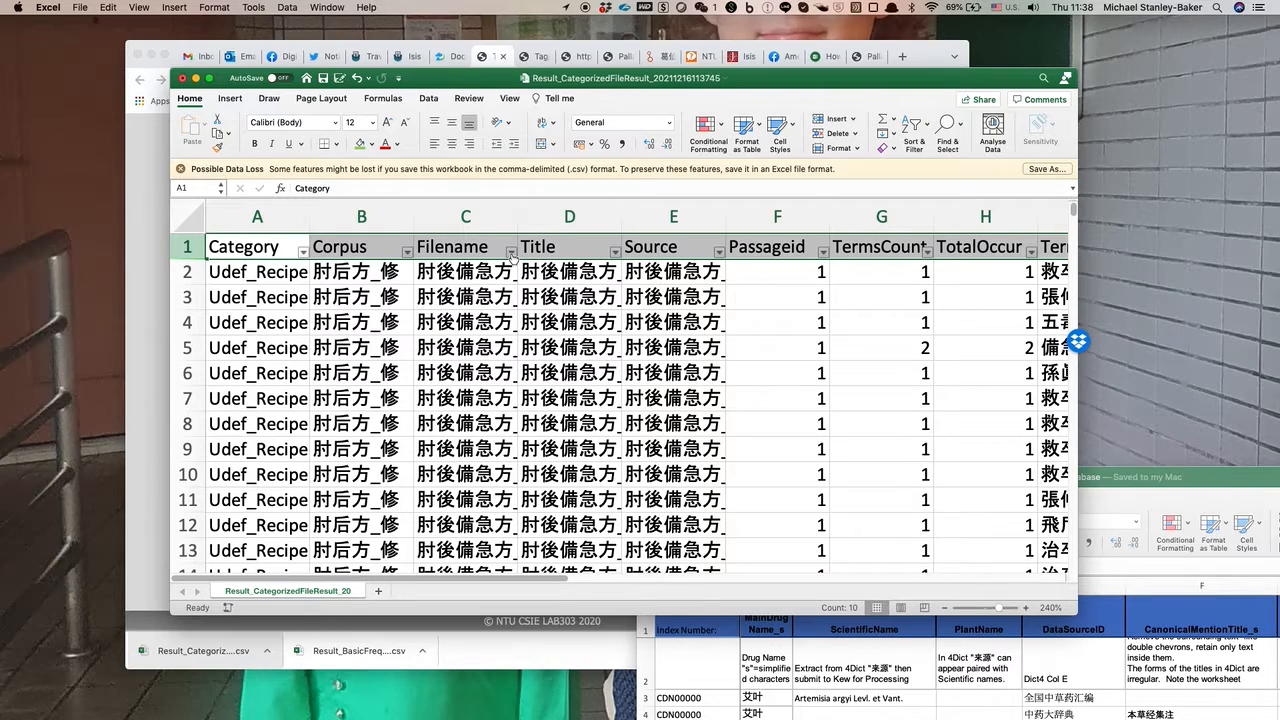
{"action": "left_click", "coordinate": [511, 253]}
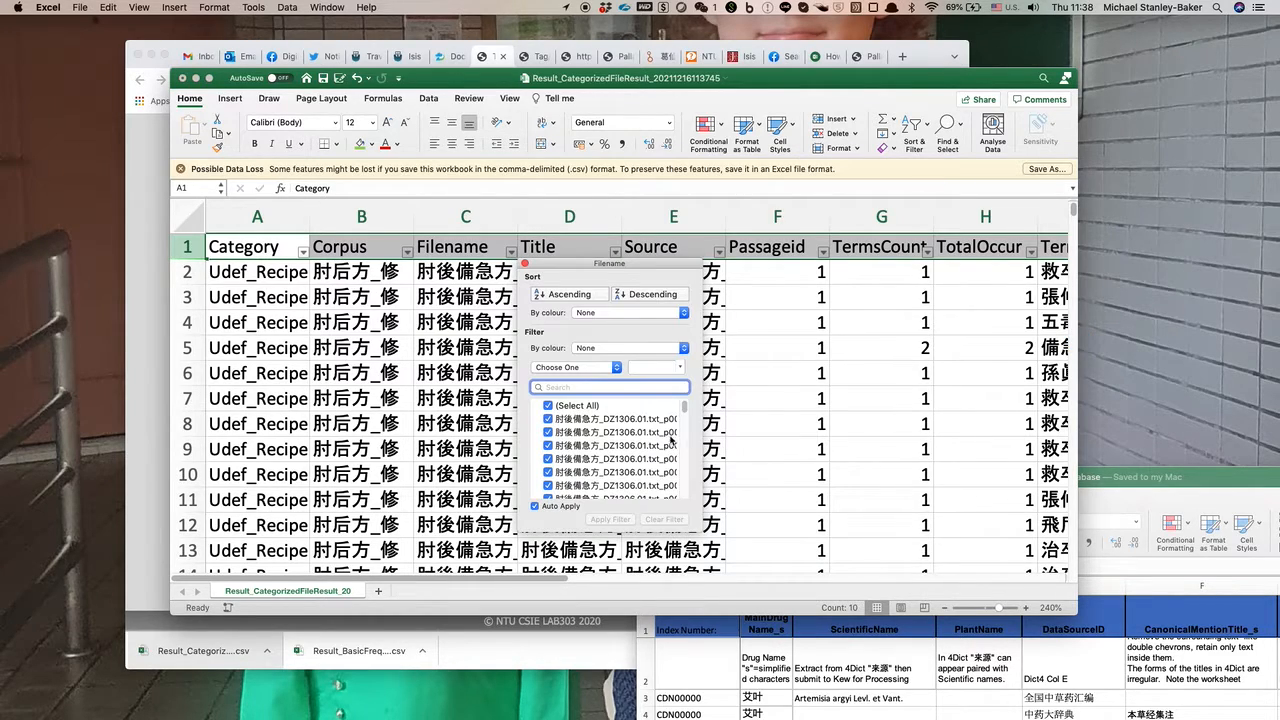
{"action": "left_click_drag", "start_coordinate": [712, 538], "coordinate": [836, 578]}
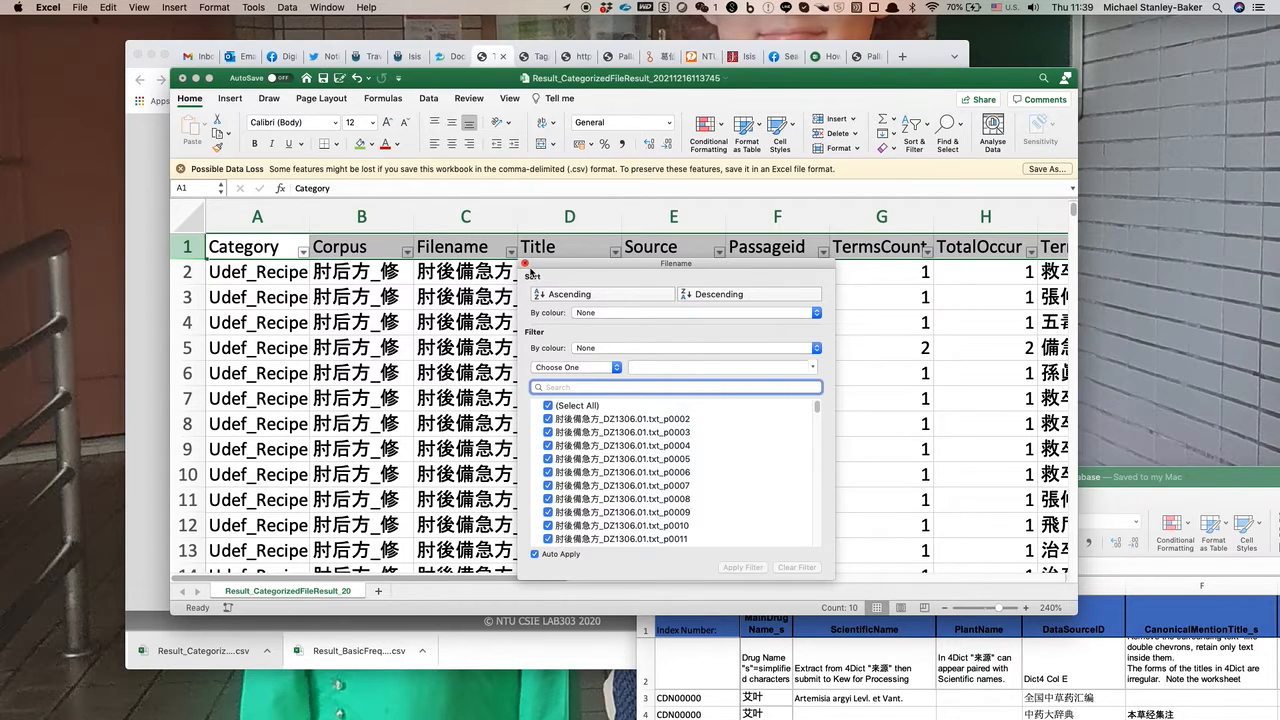
{"action": "left_click", "coordinate": [525, 265]}
Widen the Category column to fit its tag names and review the categories available in its filter
{"action": "left_click_drag", "start_coordinate": [312, 226], "coordinate": [422, 228]}
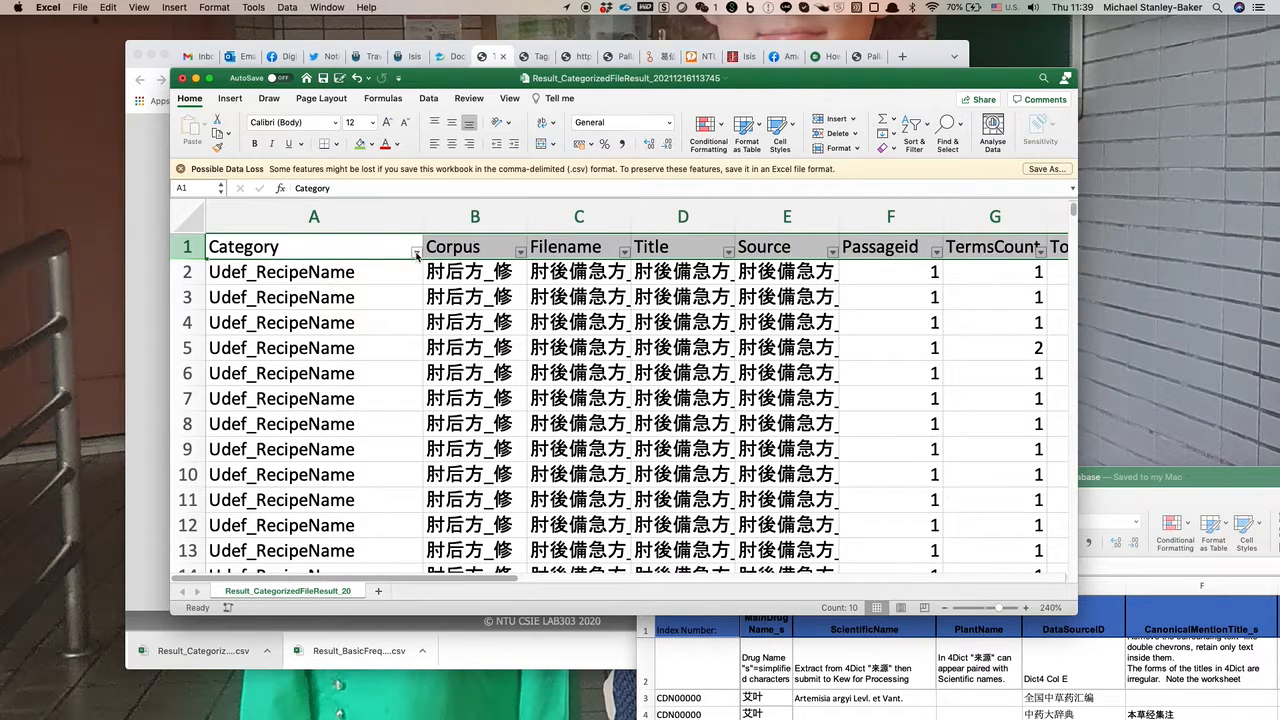
{"action": "left_click", "coordinate": [416, 252]}
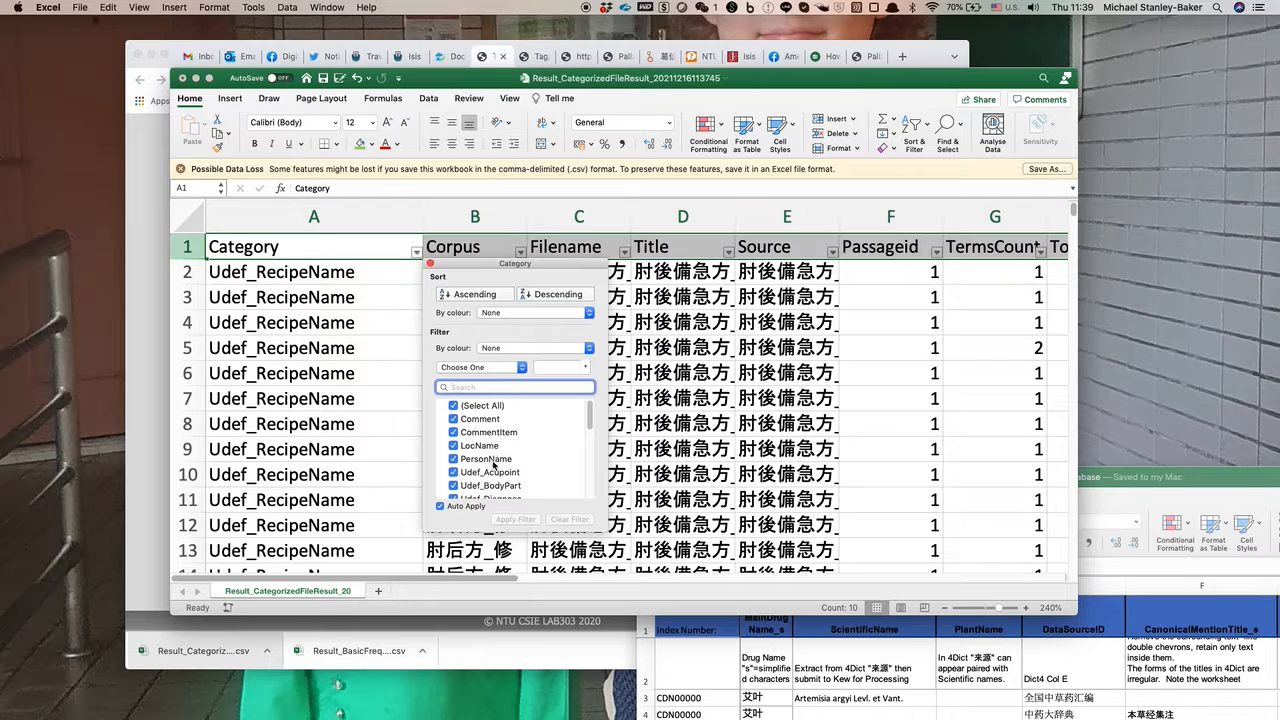
{"action": "left_click_drag", "start_coordinate": [586, 421], "coordinate": [597, 498]}
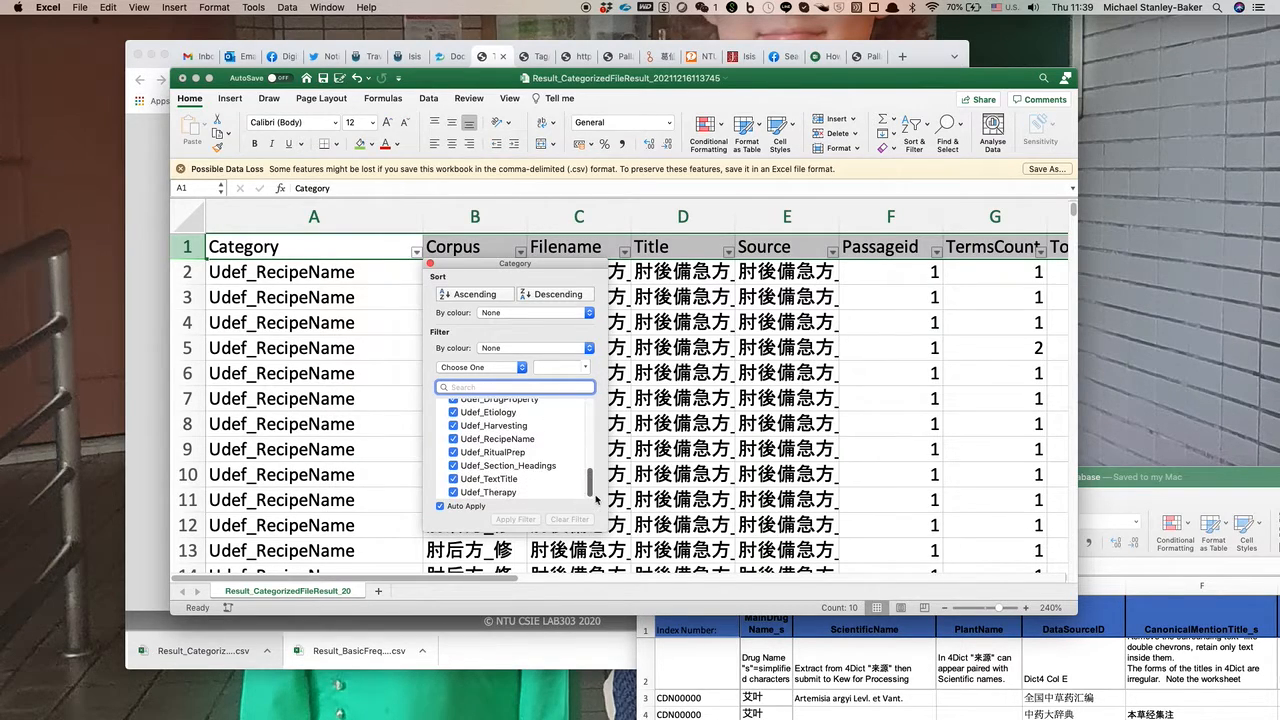
{"action": "left_click", "coordinate": [431, 263]}
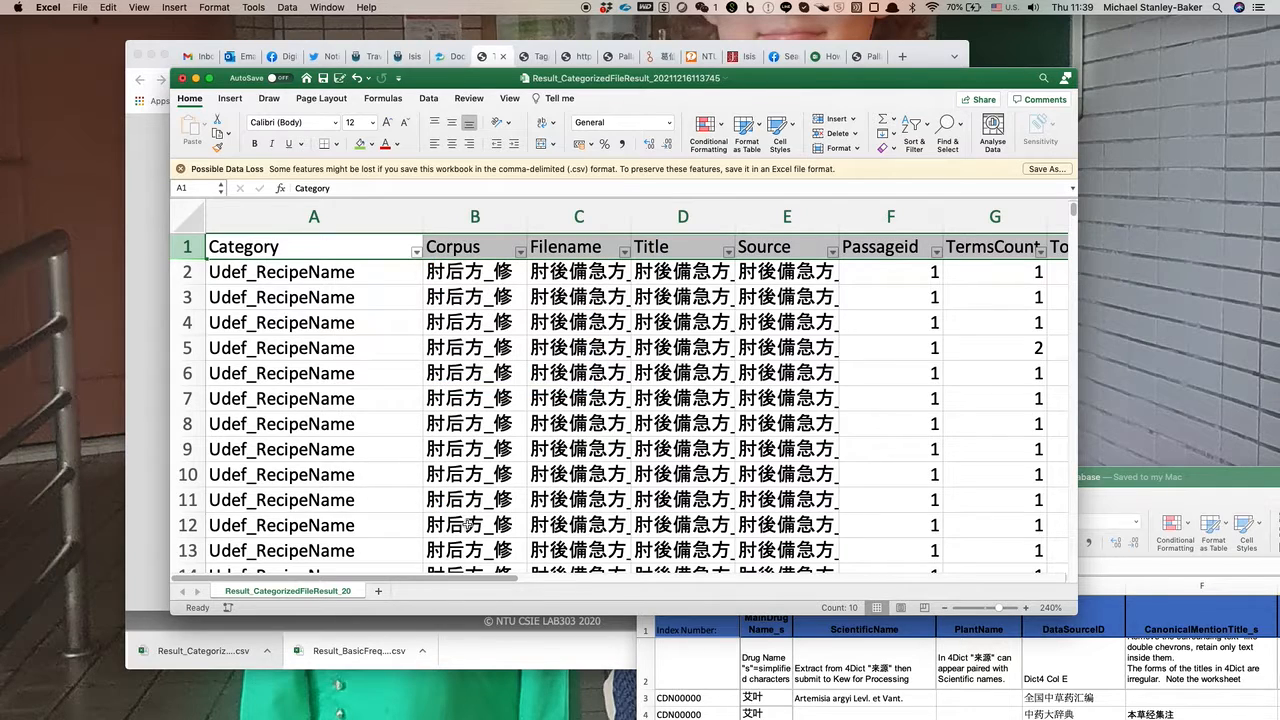
Sort the categorized file result by TermsCount in descending order
{"action": "left_click_drag", "start_coordinate": [511, 577], "coordinate": [640, 578]}
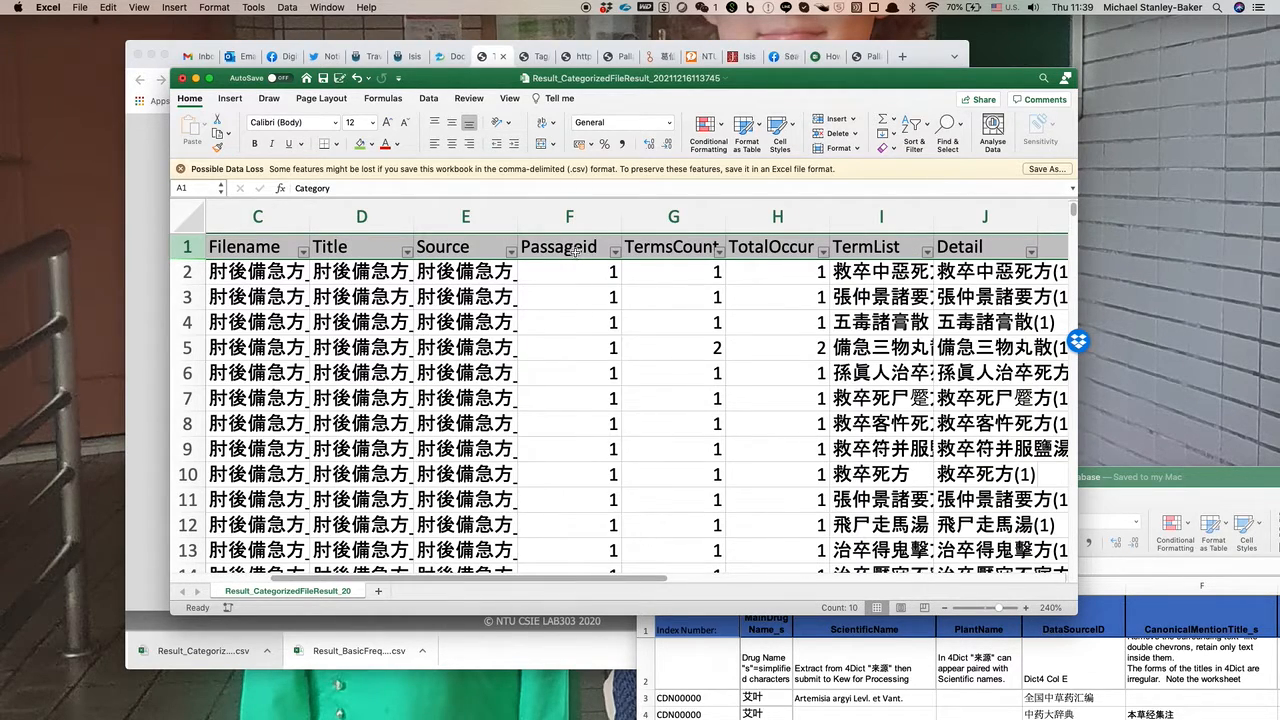
{"action": "left_click", "coordinate": [686, 252]}
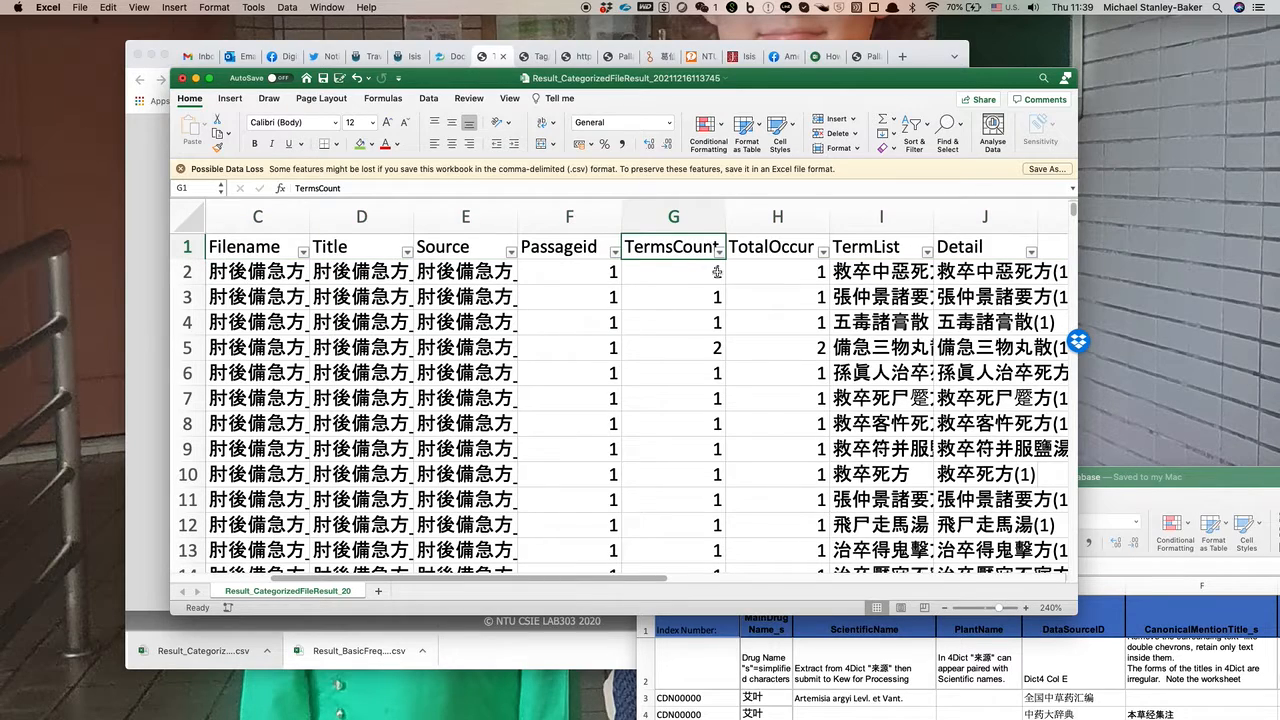
{"action": "left_click", "coordinate": [711, 277]}
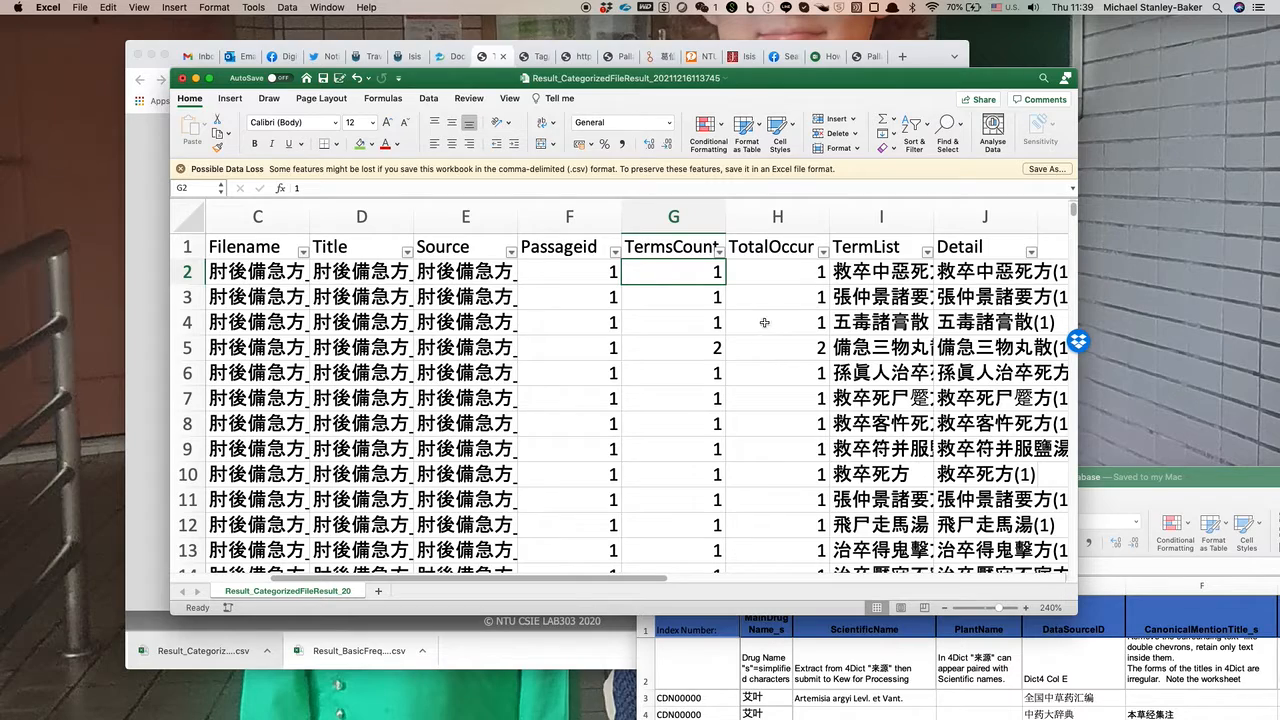
{"action": "left_click", "coordinate": [716, 253]}
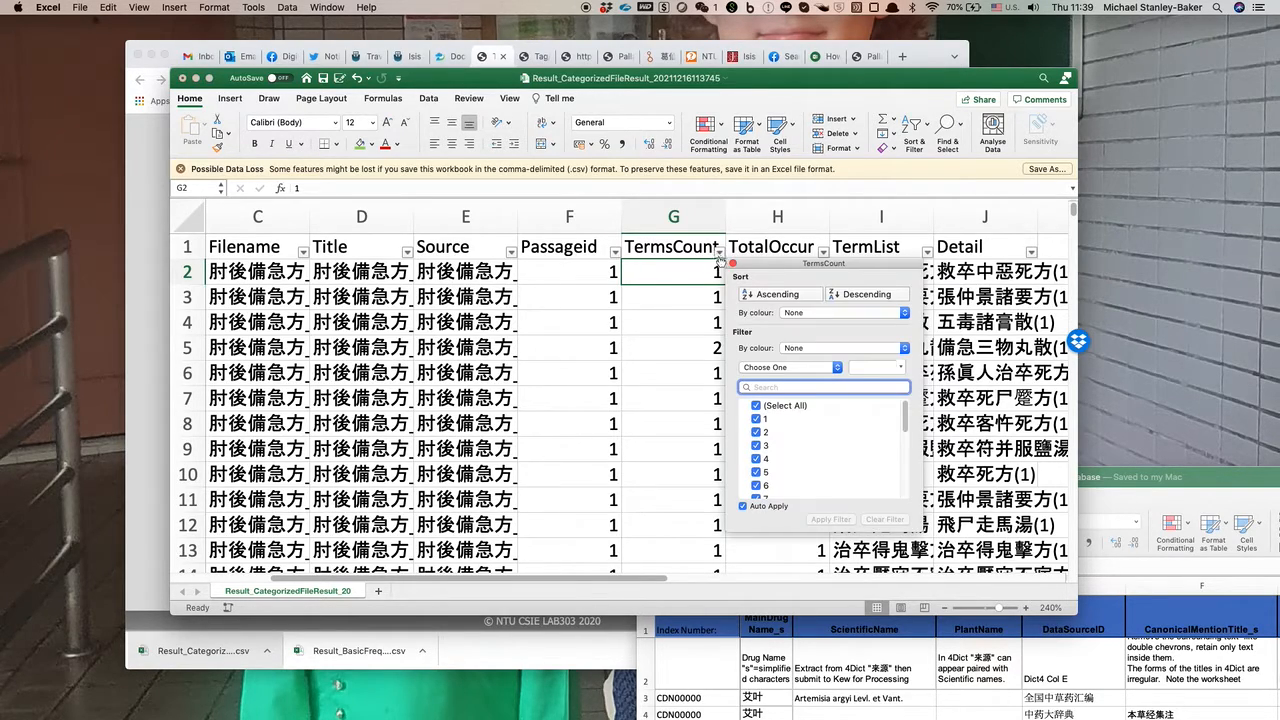
{"action": "left_click", "coordinate": [853, 294]}
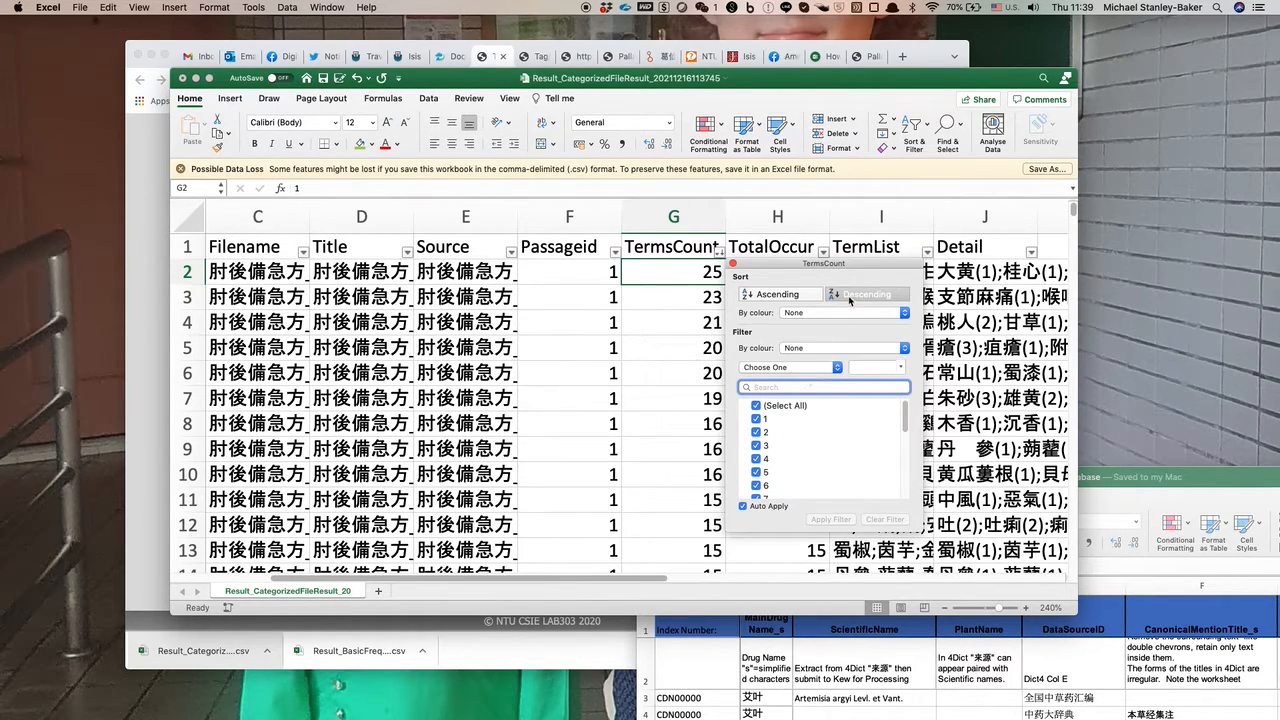
{"action": "left_click", "coordinate": [733, 264]}
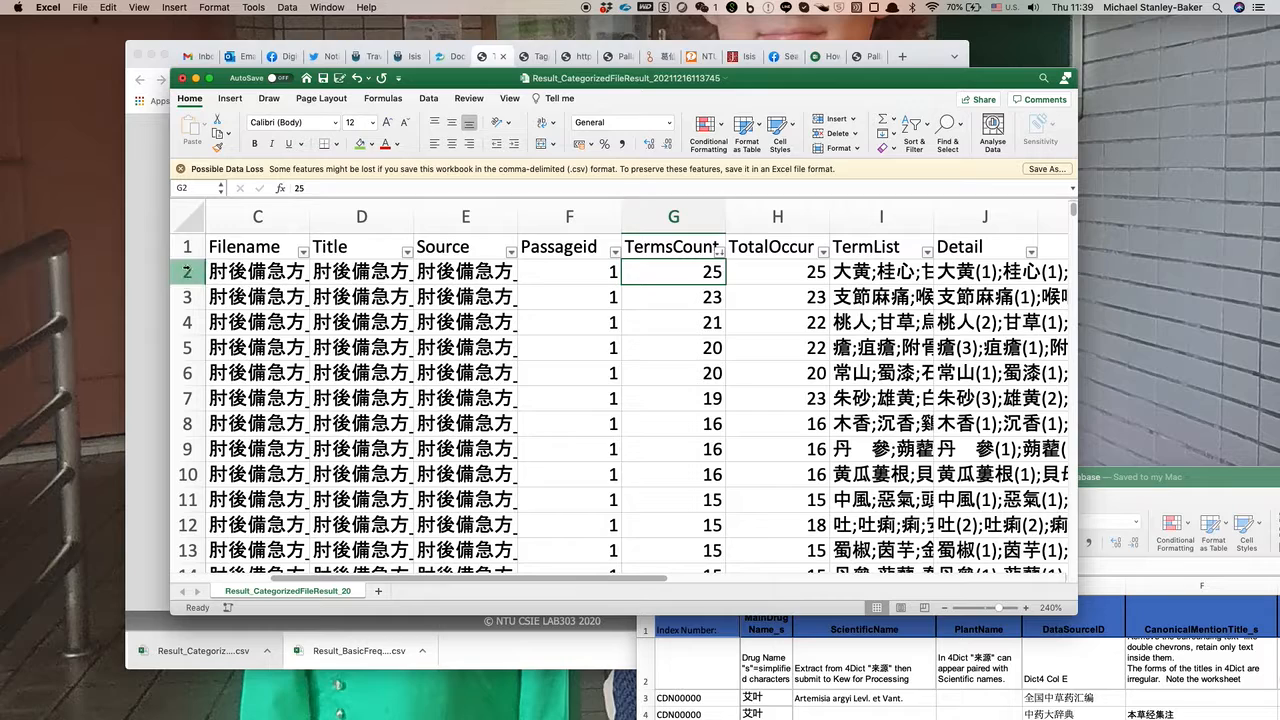
Examine the whole first data row, from its category and file name to its term details
{"action": "left_click", "coordinate": [187, 271]}
{"action": "left_click_drag", "start_coordinate": [653, 580], "coordinate": [540, 576]}
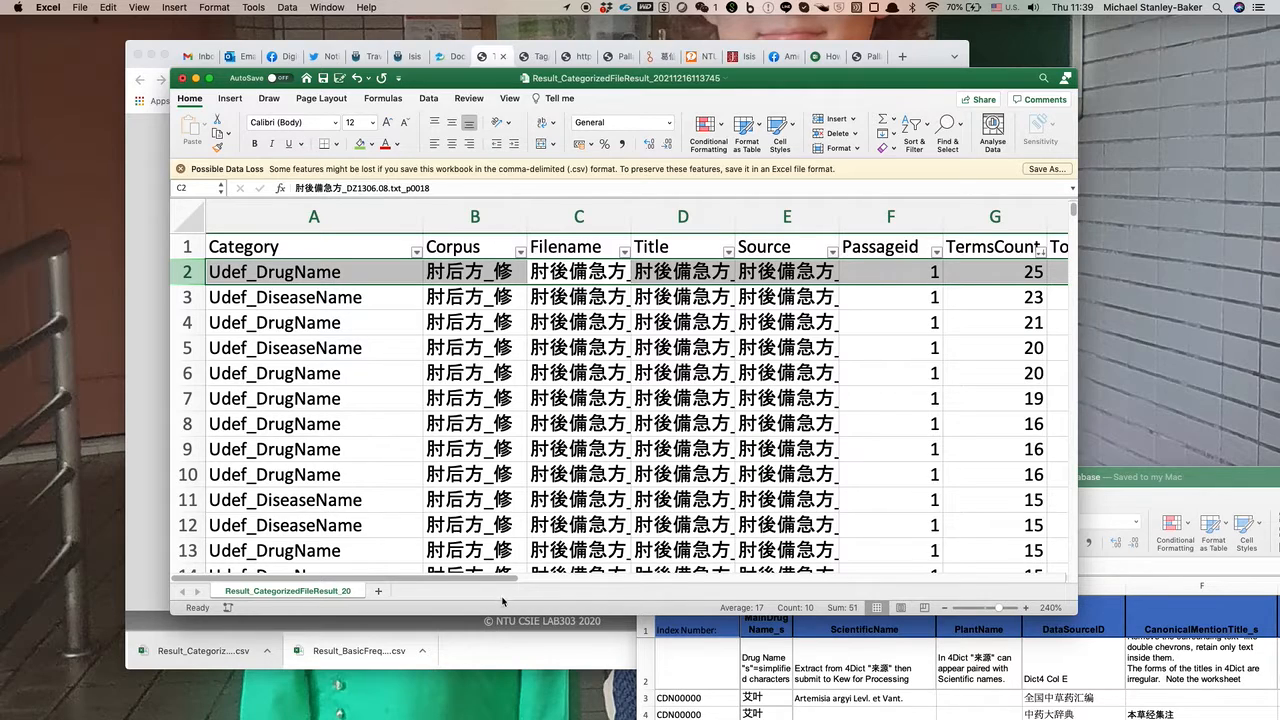
{"action": "left_click_drag", "start_coordinate": [498, 578], "coordinate": [656, 582]}
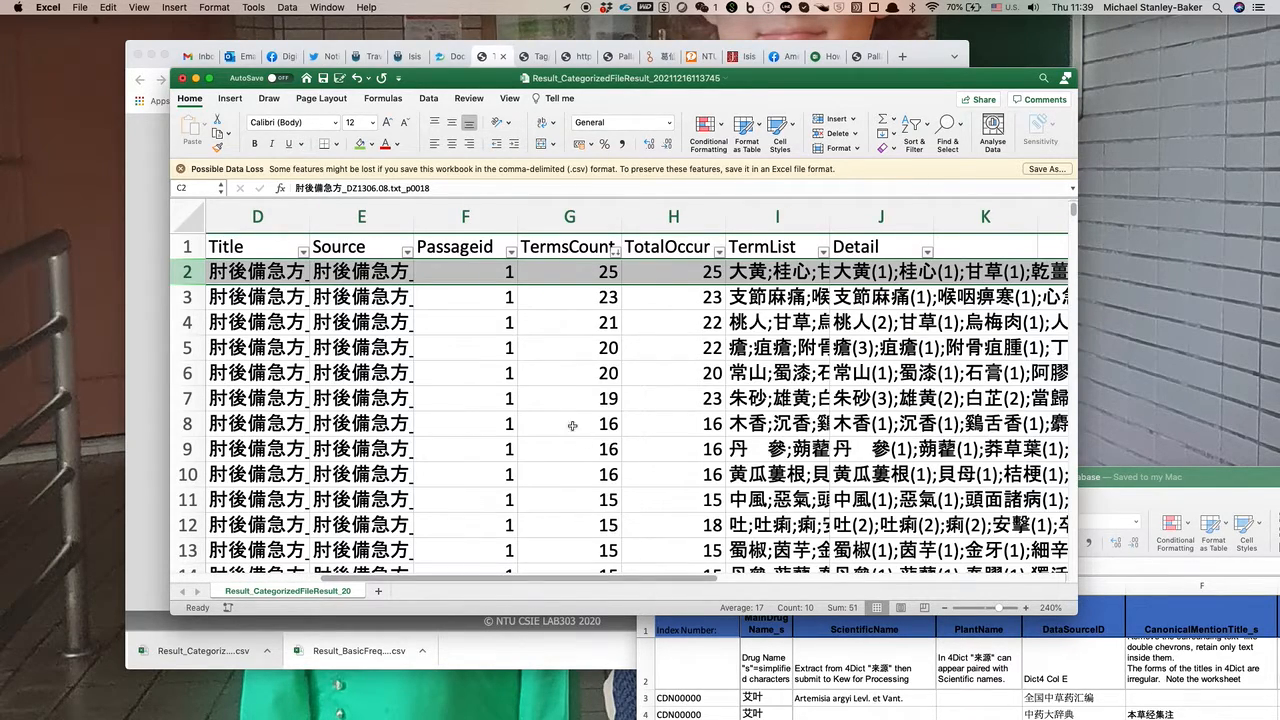
Compare the TermsCount, TotalOccur, TermList and Detail values in row 7 to see how repeated terms are counted
{"action": "left_click", "coordinate": [604, 400]}
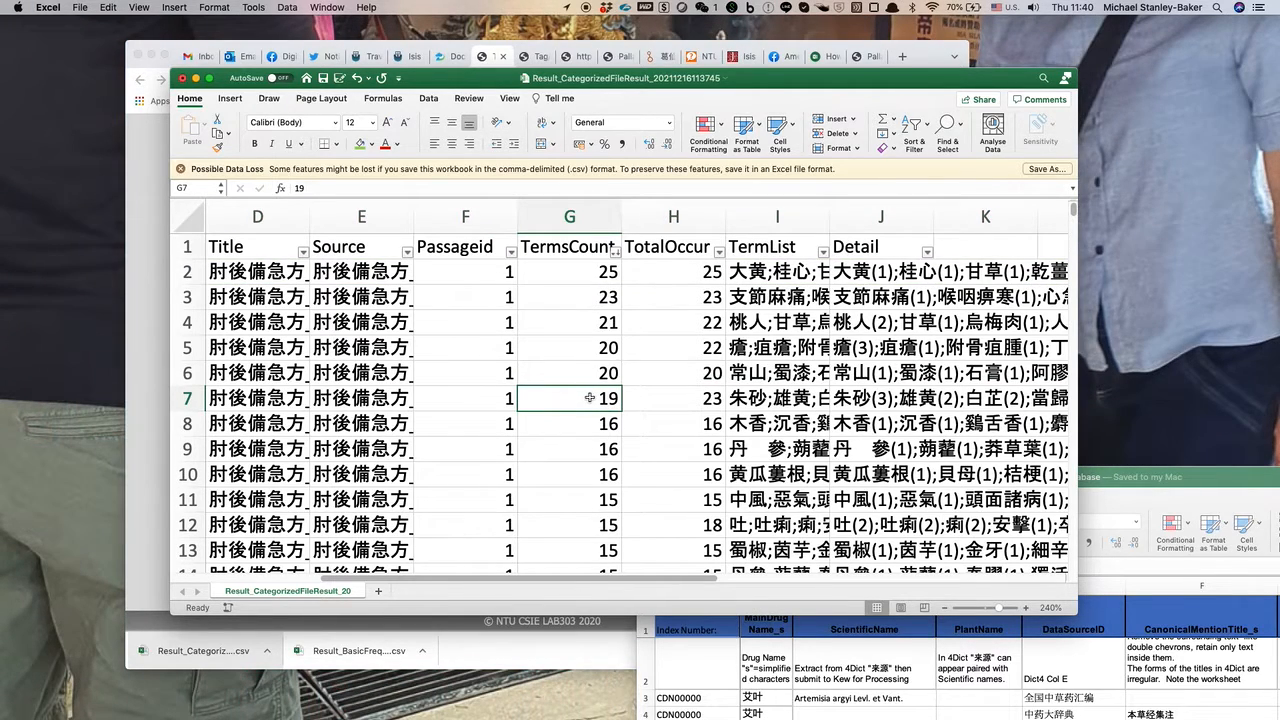
{"action": "left_click", "coordinate": [688, 399]}
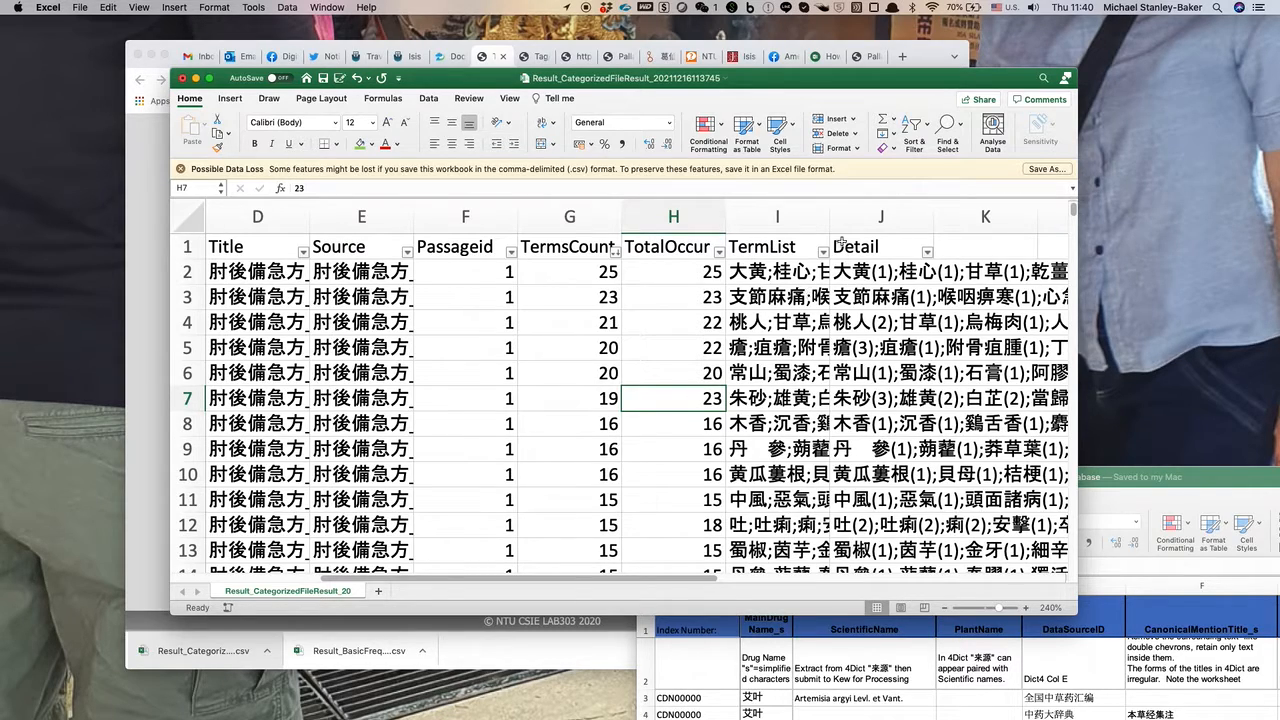
{"action": "left_click", "coordinate": [769, 398]}
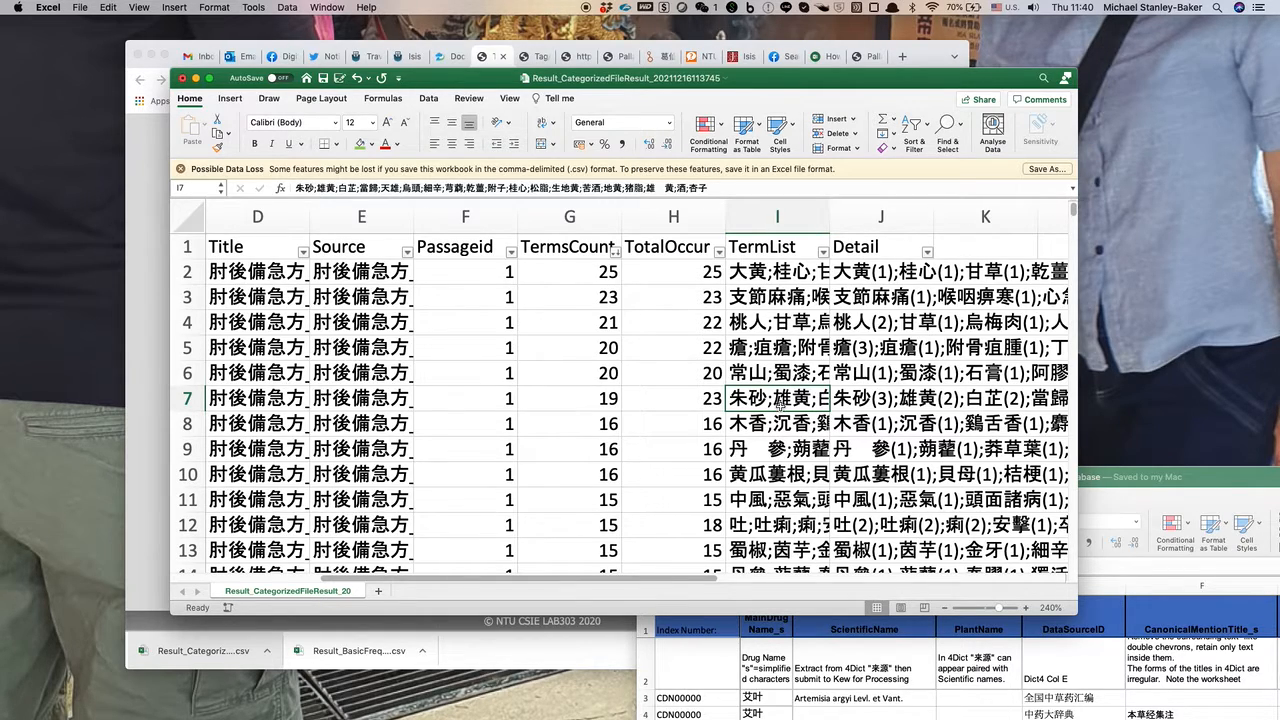
{"action": "left_click", "coordinate": [868, 242]}
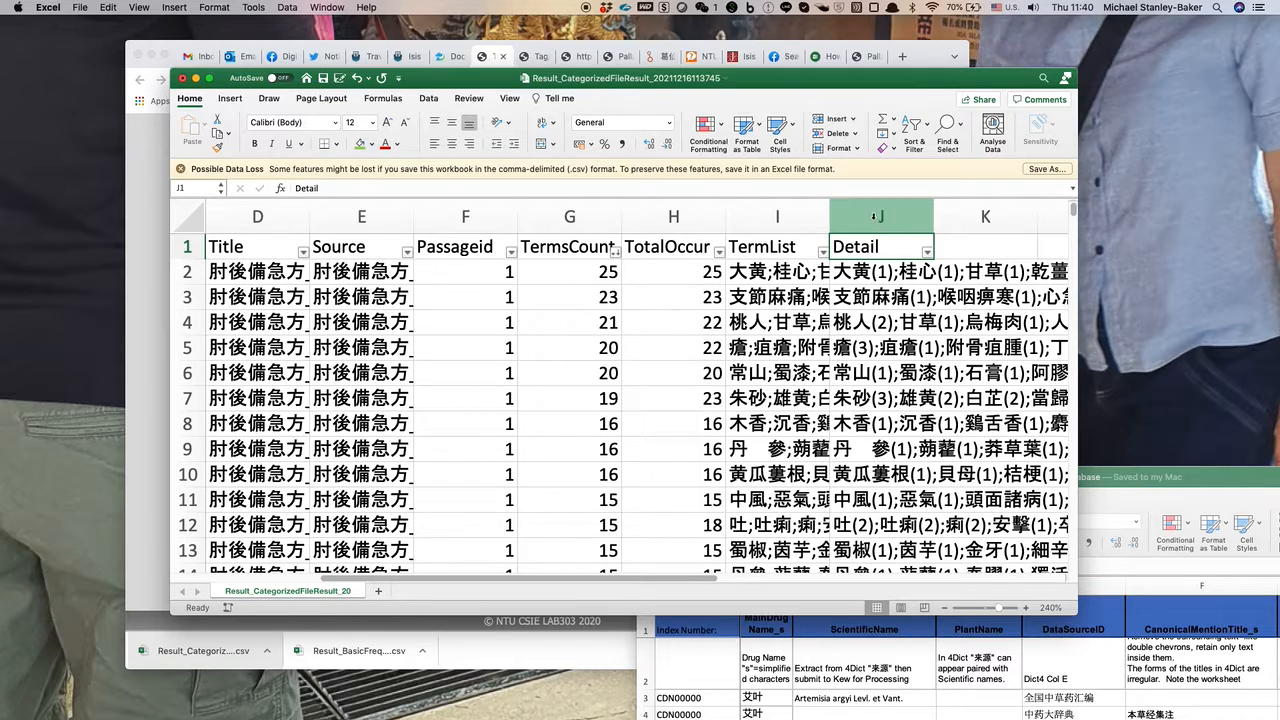
{"action": "left_click", "coordinate": [878, 216]}
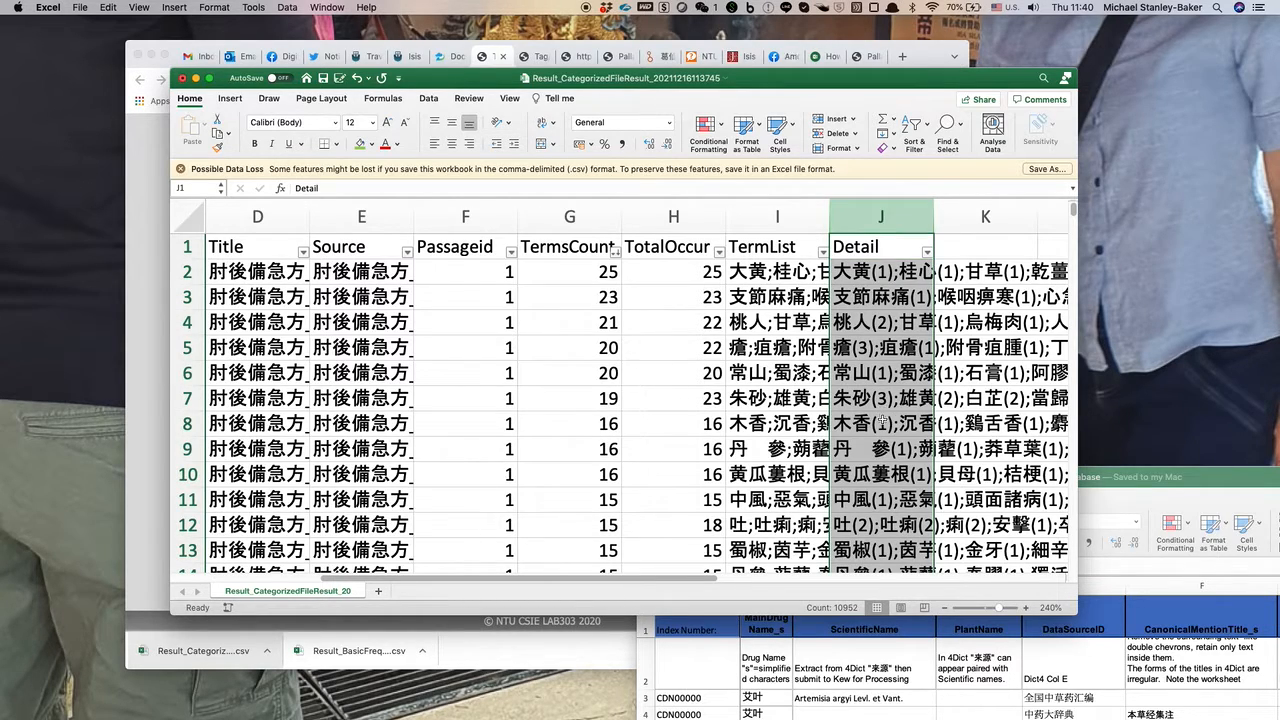
{"action": "left_click", "coordinate": [860, 402]}
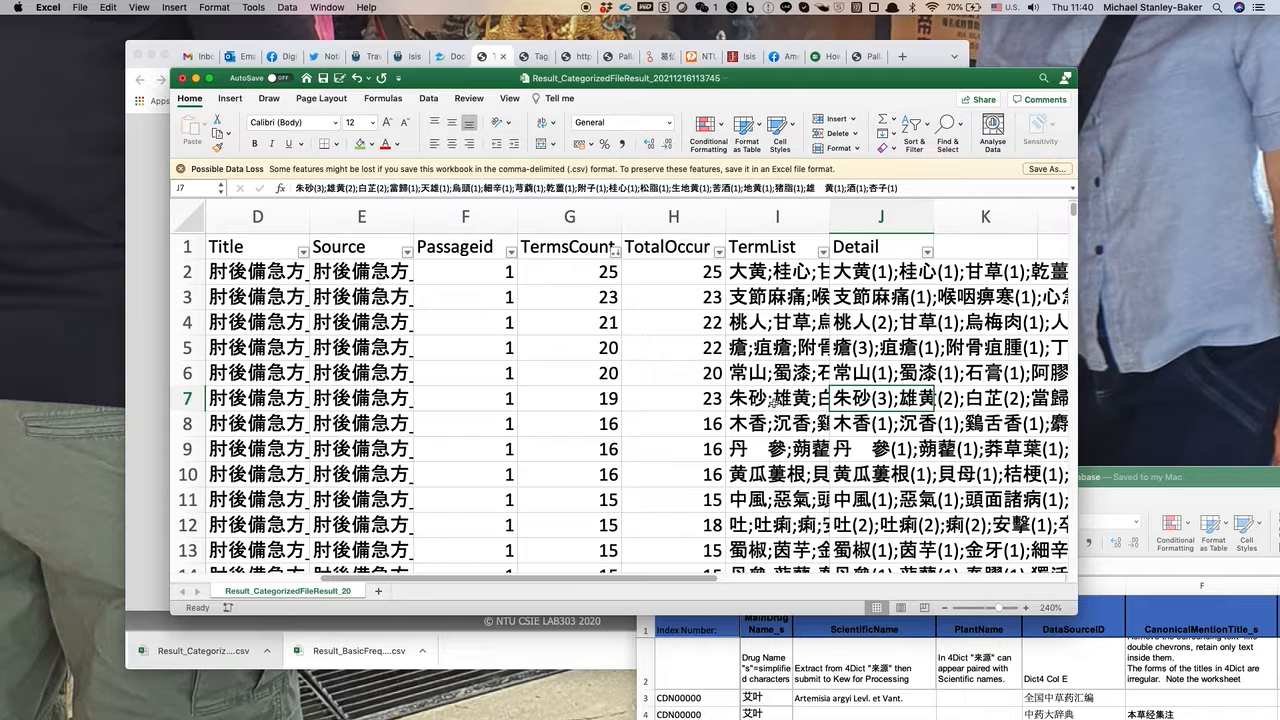
{"action": "left_click", "coordinate": [188, 398]}
{"action": "mouse_move", "coordinate": [528, 578]}
{"action": "left_mouse_down"}
{"action": "mouse_move", "coordinate": [389, 590]}
{"action": "mouse_move", "coordinate": [544, 591]}
{"action": "left_mouse_up"}
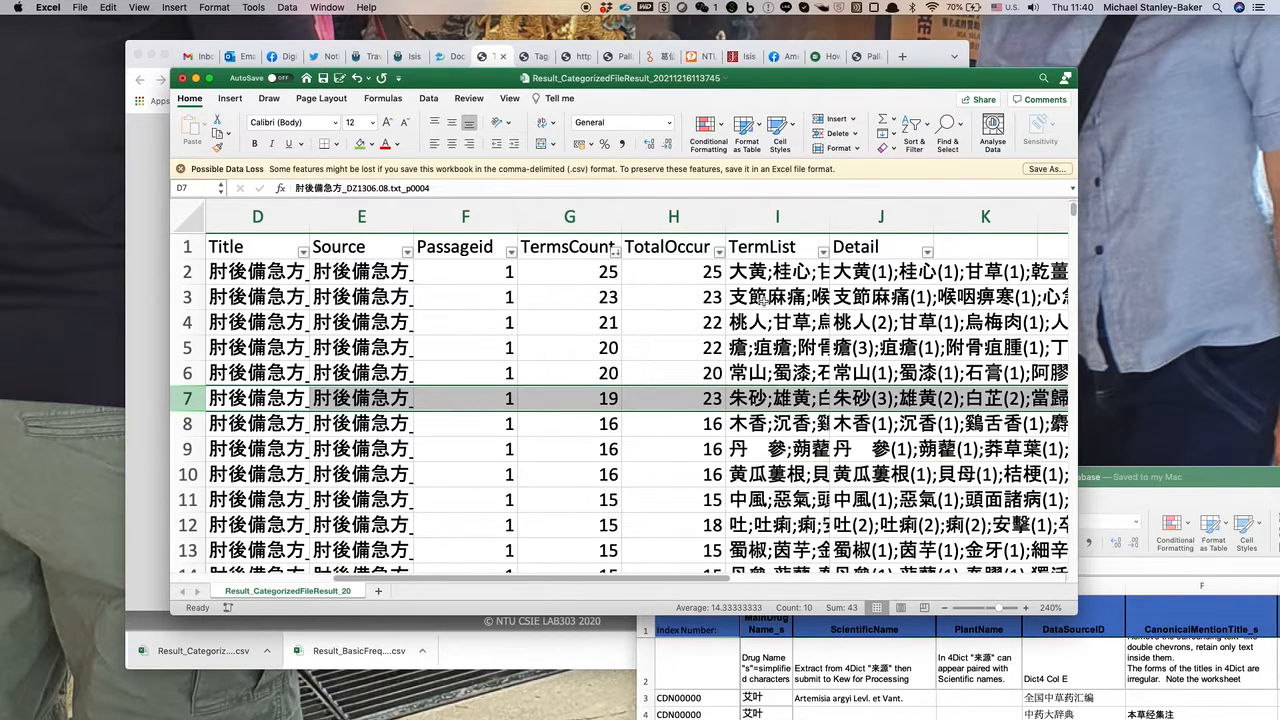
Move the current workbook aside, open the downloaded basic frequencies CSV and widen its Category column
{"action": "left_click_drag", "start_coordinate": [794, 76], "coordinate": [996, 90]}
{"action": "left_click", "coordinate": [386, 651]}
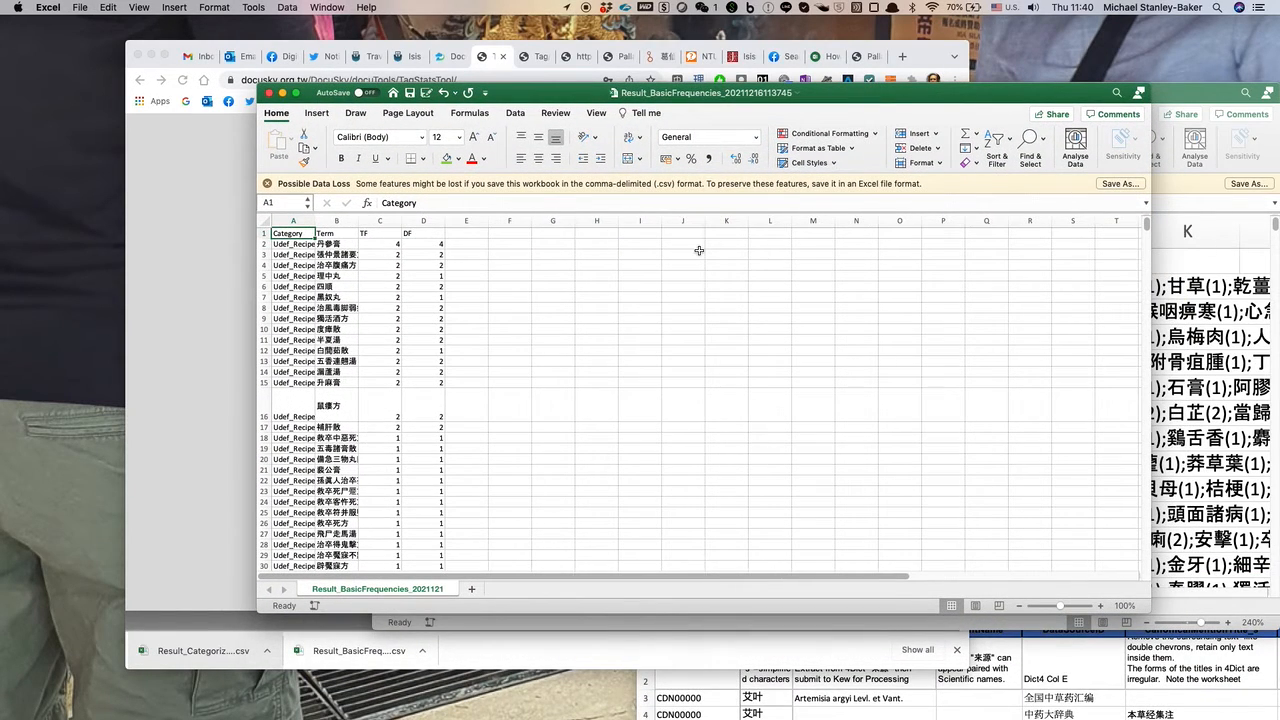
{"action": "left_click_drag", "start_coordinate": [314, 220], "coordinate": [360, 427]}
Examine the terms in column B and their TF and DF values in the enlarged basic frequencies sheet
{"action": "left_click_drag", "start_coordinate": [420, 243], "coordinate": [418, 427]}
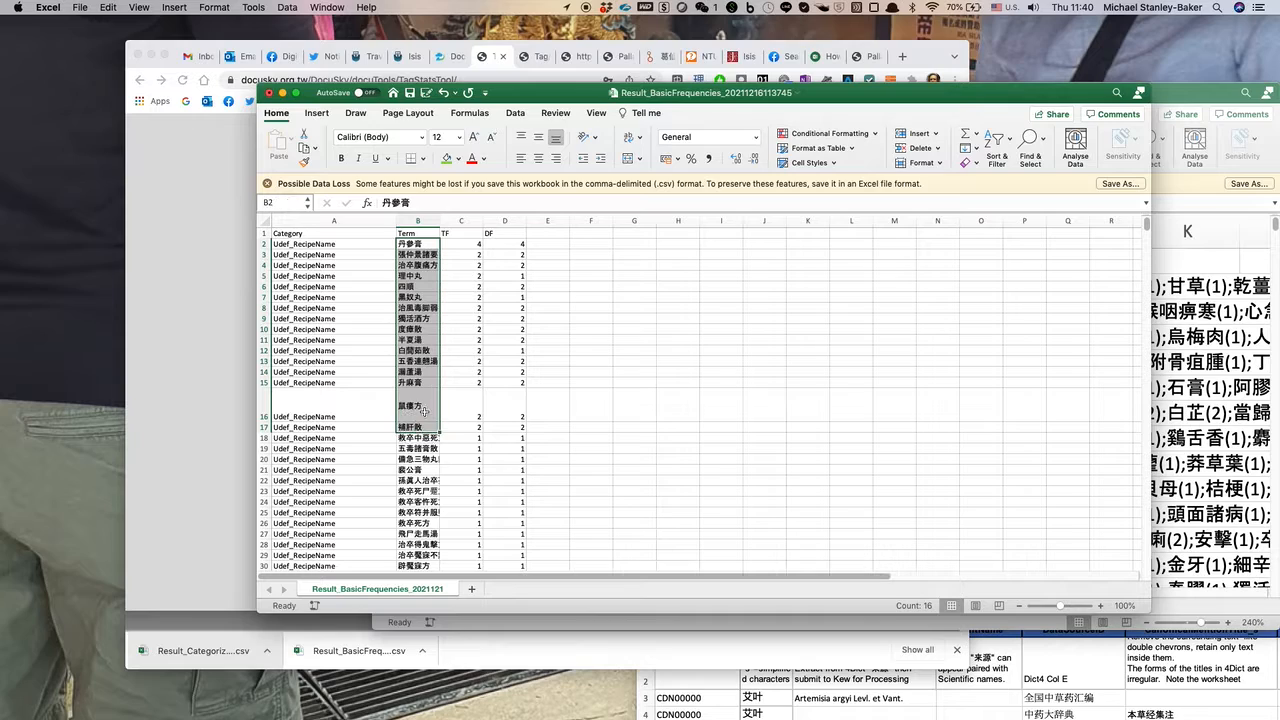
{"action": "left_click", "coordinate": [471, 244]}
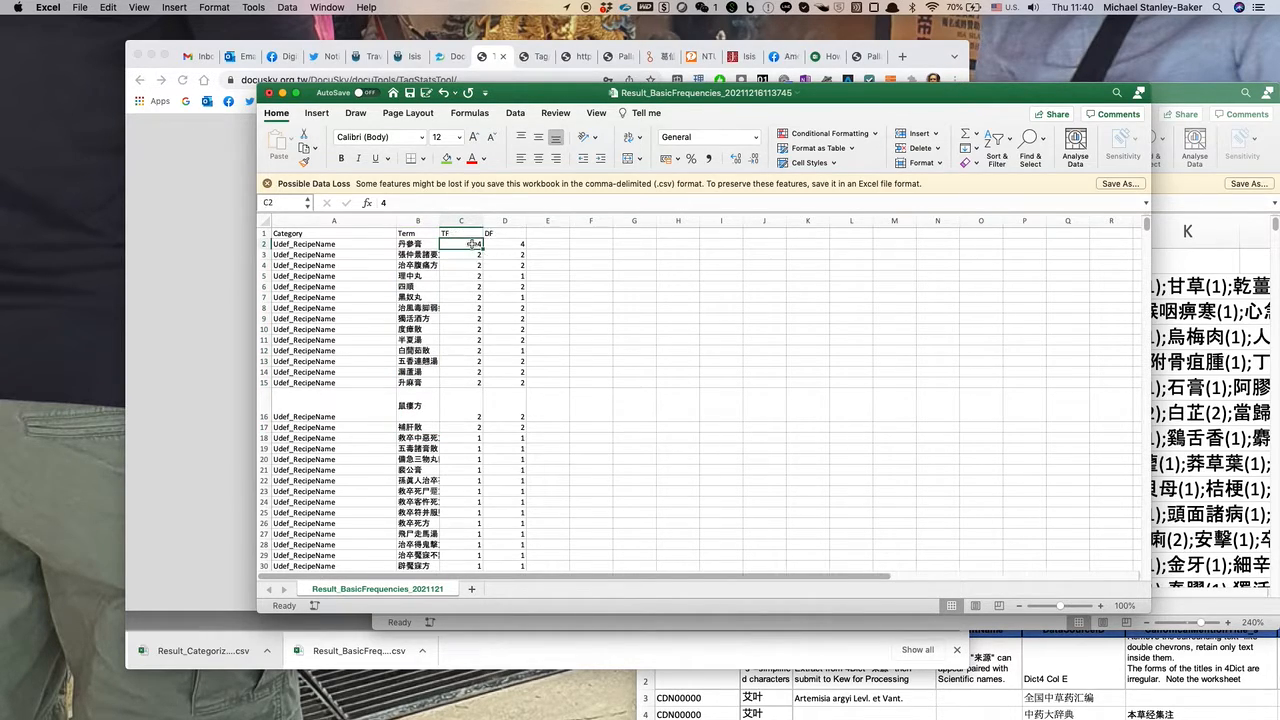
{"action": "left_click", "coordinate": [505, 242]}
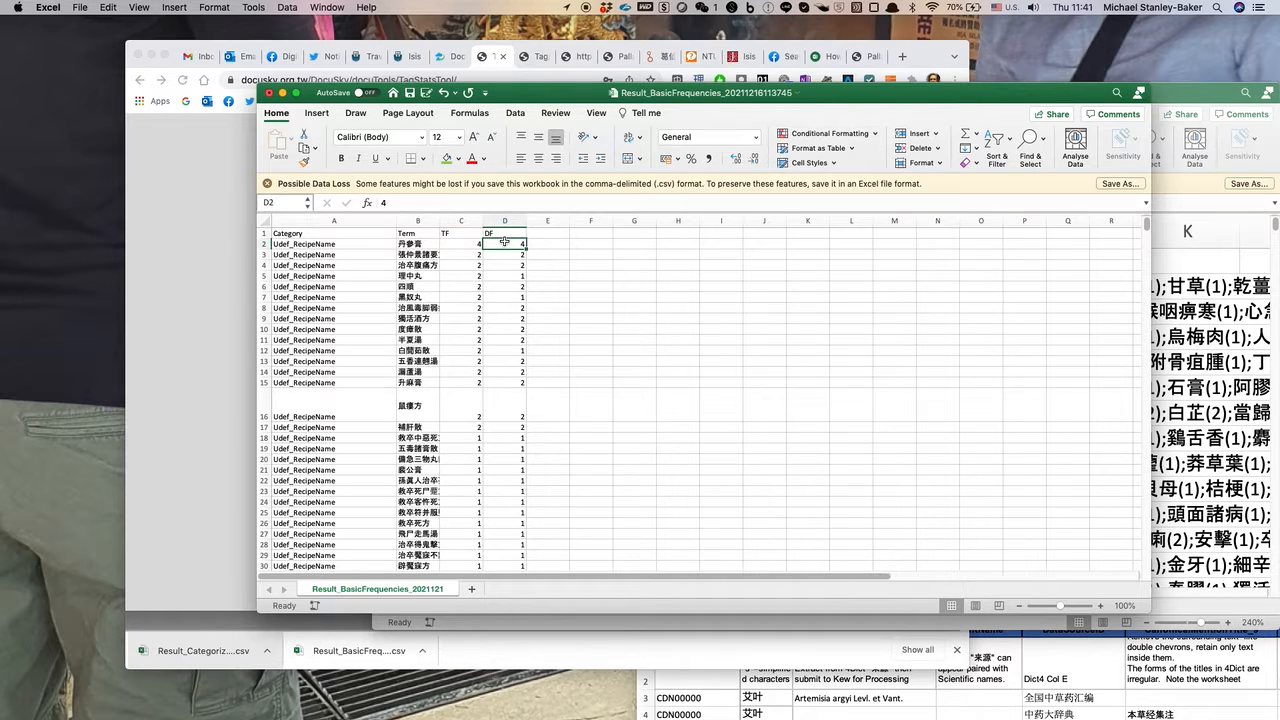
{"action": "scroll", "coordinate": [505, 242], "scroll_direction": "up", "scroll_amount": 10}
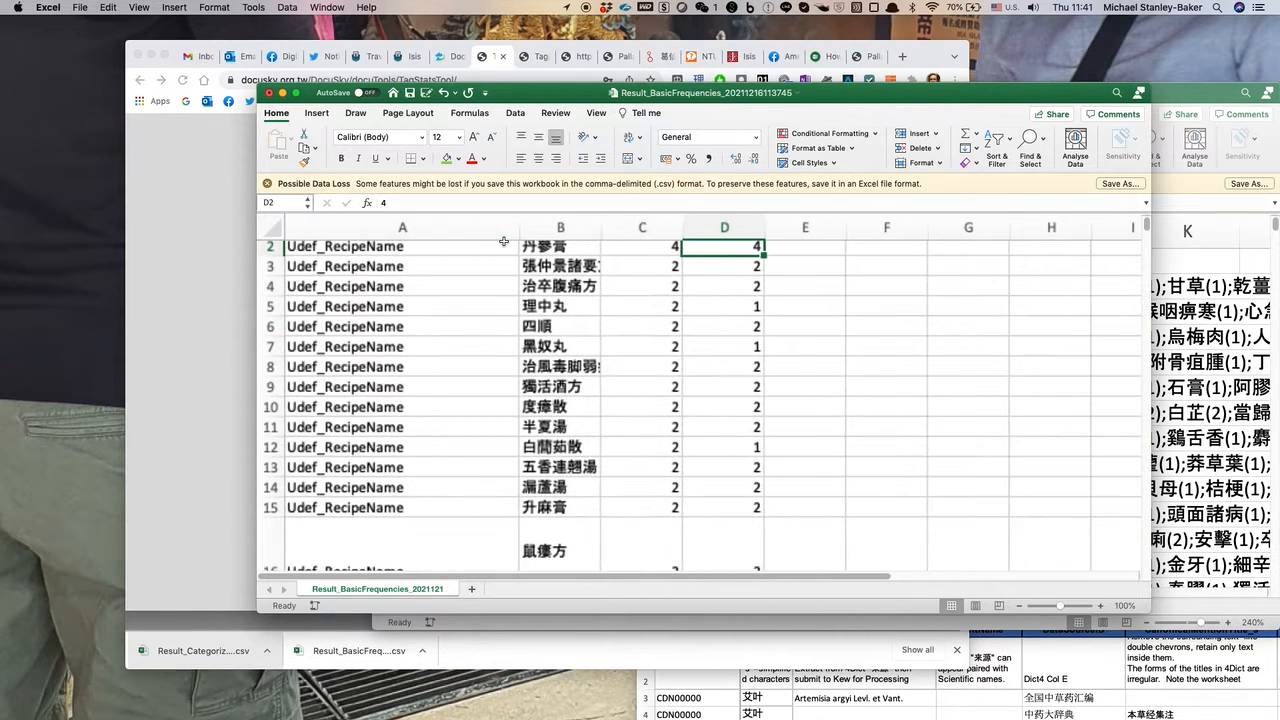
{"action": "scroll", "coordinate": [509, 319], "scroll_direction": "up", "scroll_amount": 1}
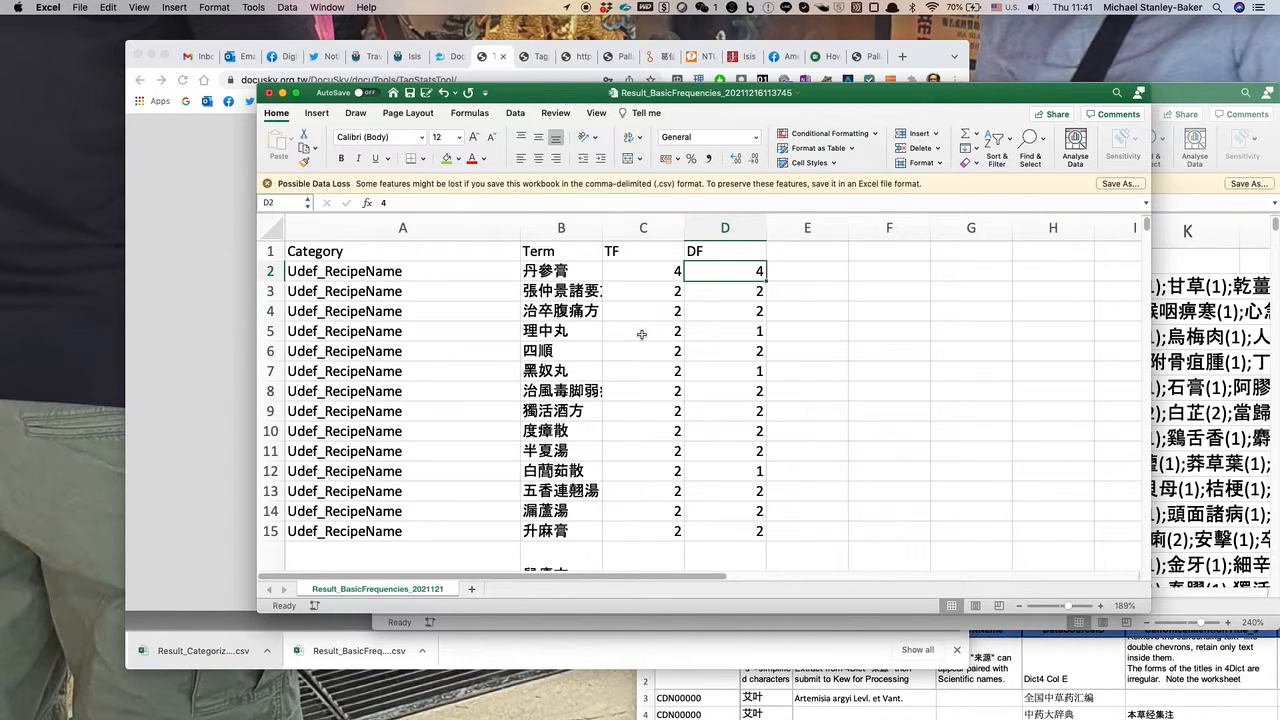
{"action": "left_click", "coordinate": [656, 270]}
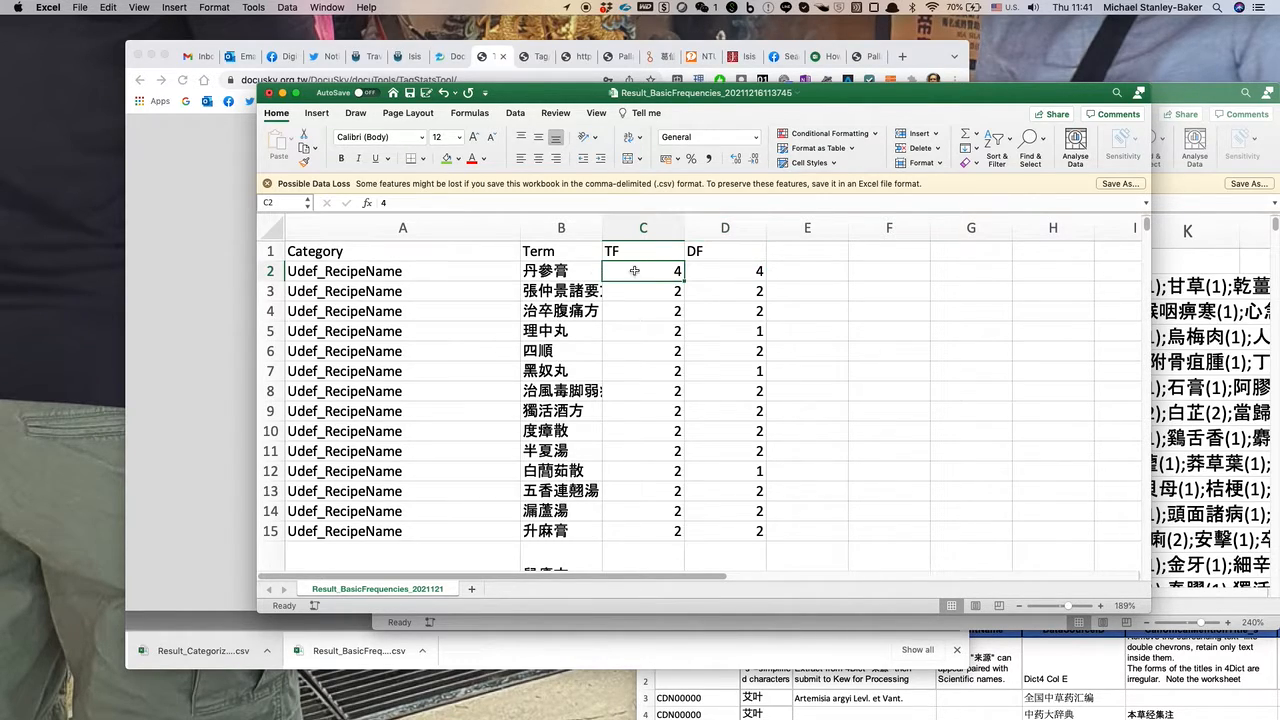
{"action": "left_click", "coordinate": [733, 267]}
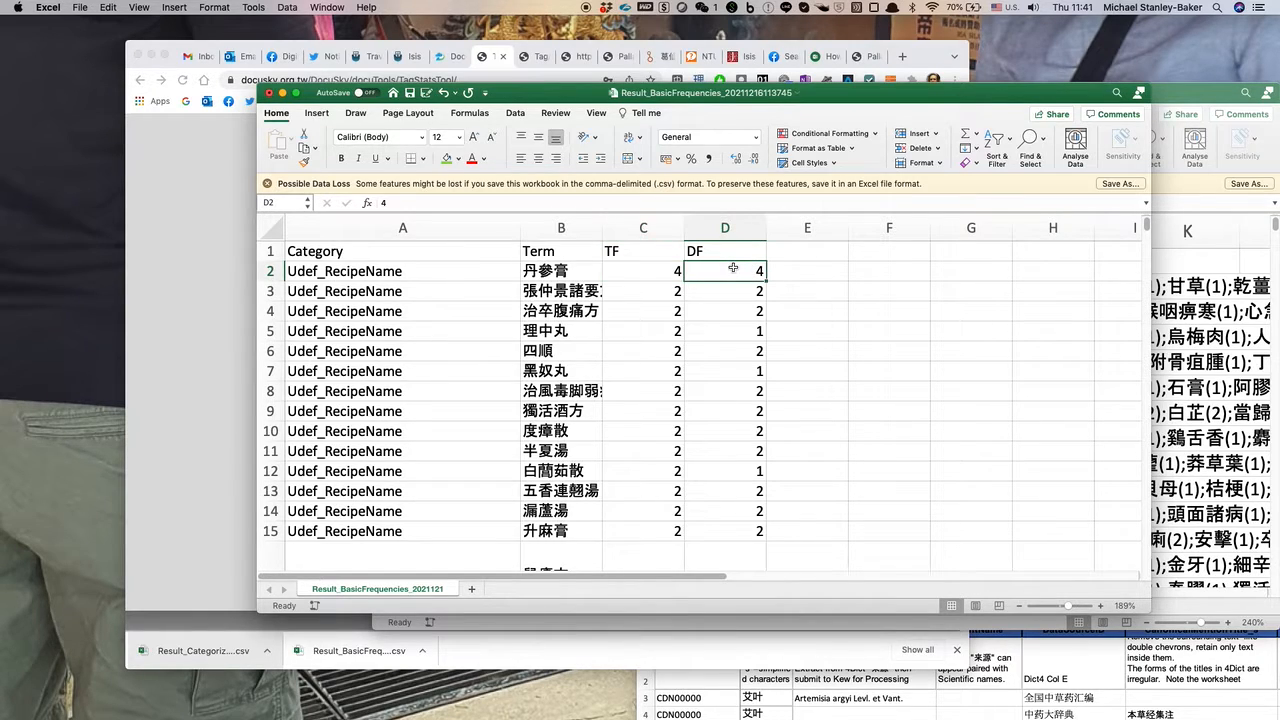
Add filters to the header row of the basic frequencies sheet and sort it by TF in descending order
{"action": "left_click", "coordinate": [270, 251]}
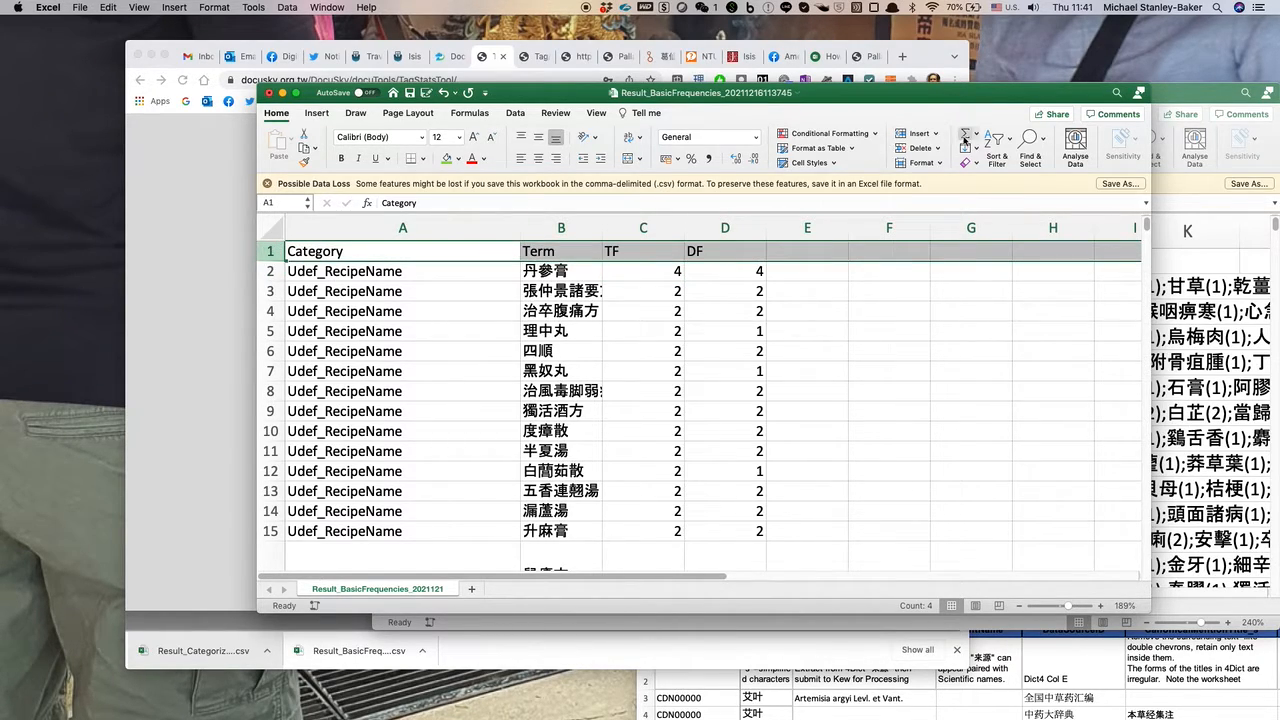
{"action": "left_click", "coordinate": [1009, 142]}
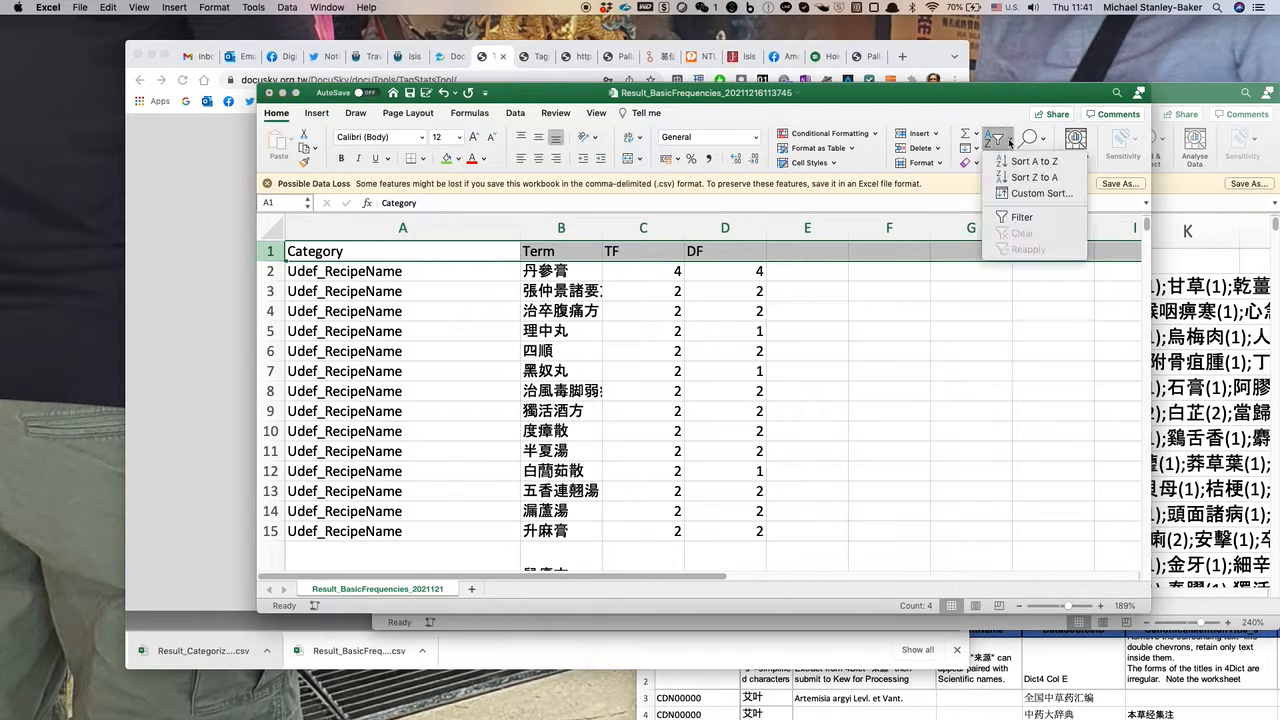
{"action": "left_click", "coordinate": [1015, 216]}
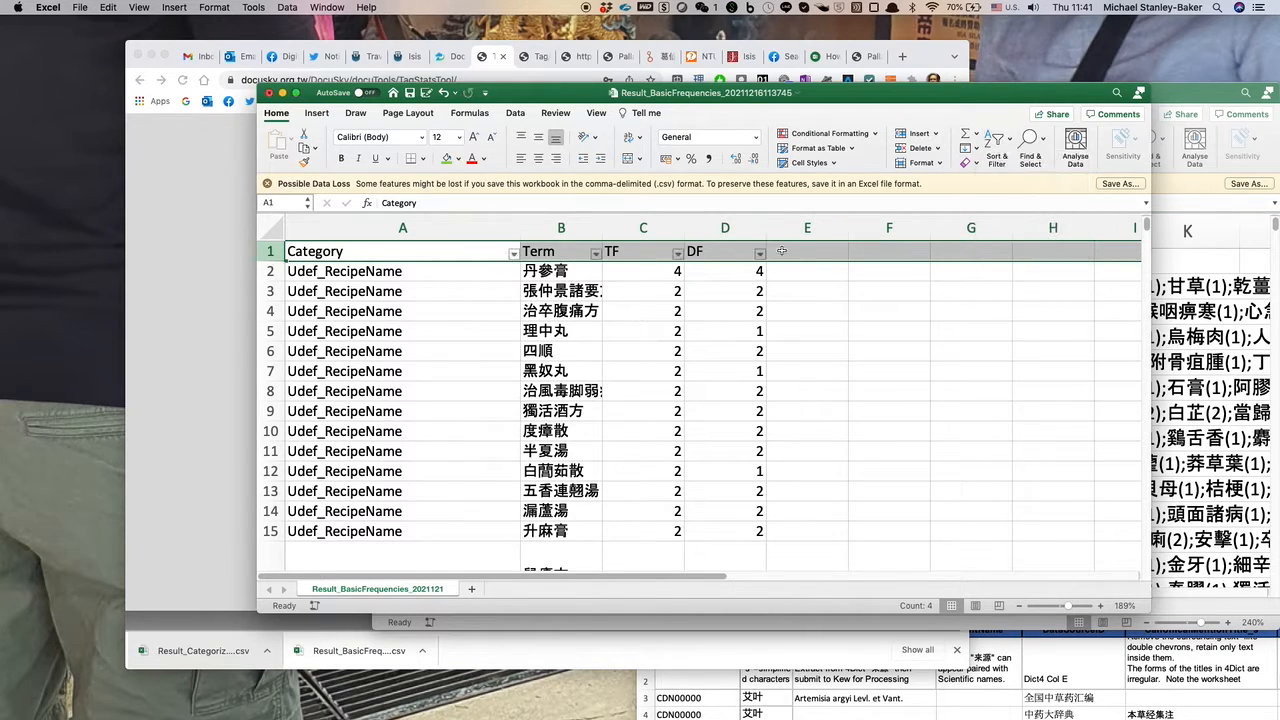
{"action": "left_click", "coordinate": [678, 253]}
{"action": "left_click", "coordinate": [824, 296]}
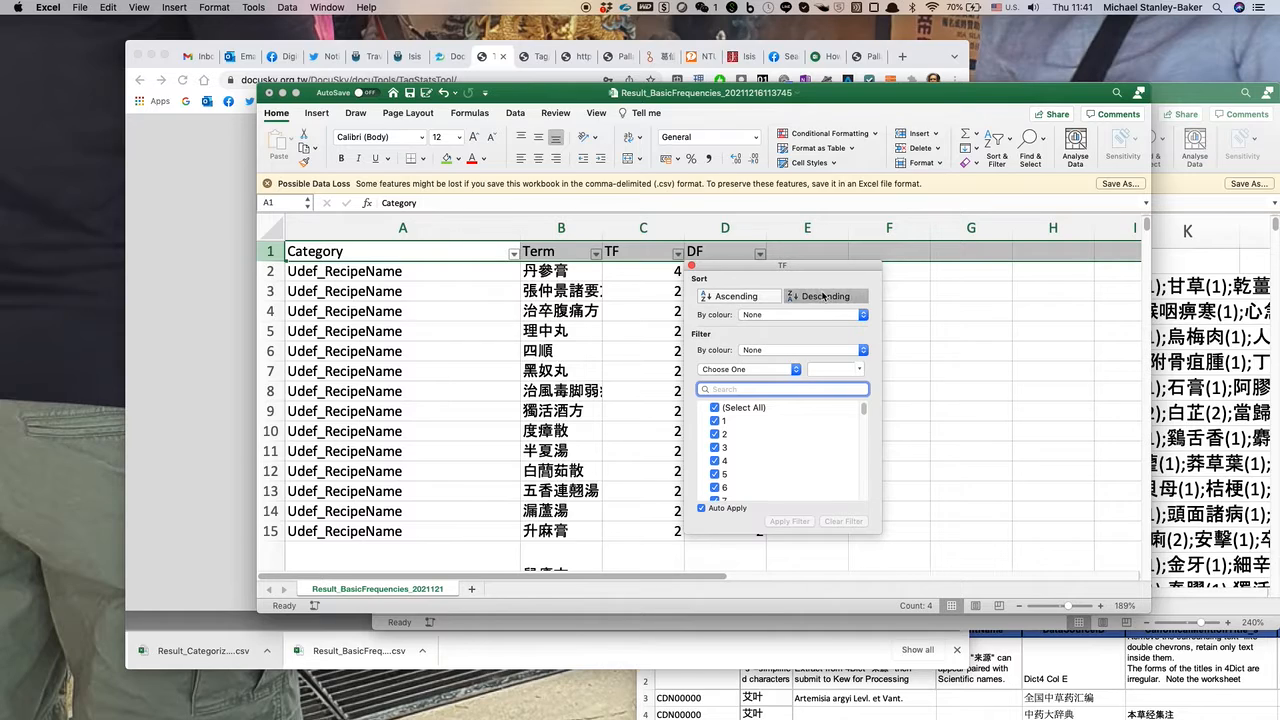
{"action": "left_click", "coordinate": [691, 266]}
{"action": "left_click", "coordinate": [597, 293]}
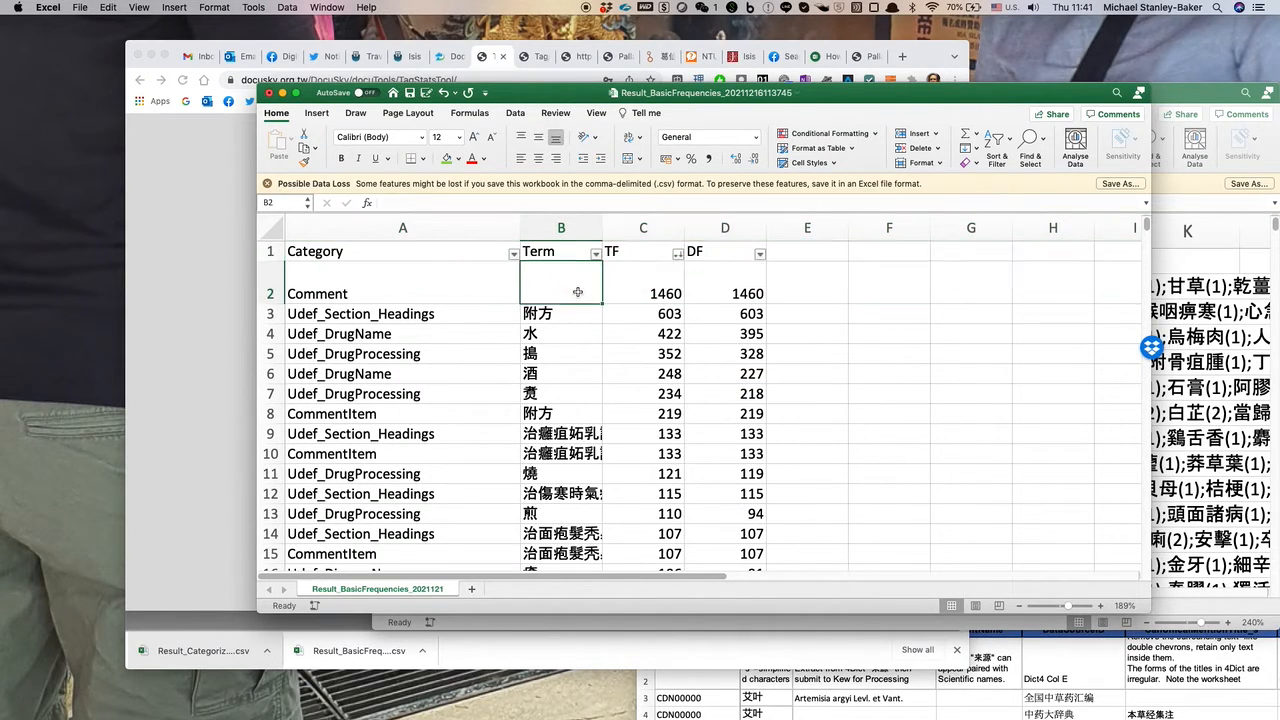
Examine the top-ranked terms in rows 3 to 5 by category and TF, and compare the TF and DF values for 水
{"action": "scroll", "coordinate": [661, 313], "scroll_direction": "down", "scroll_amount": 1}
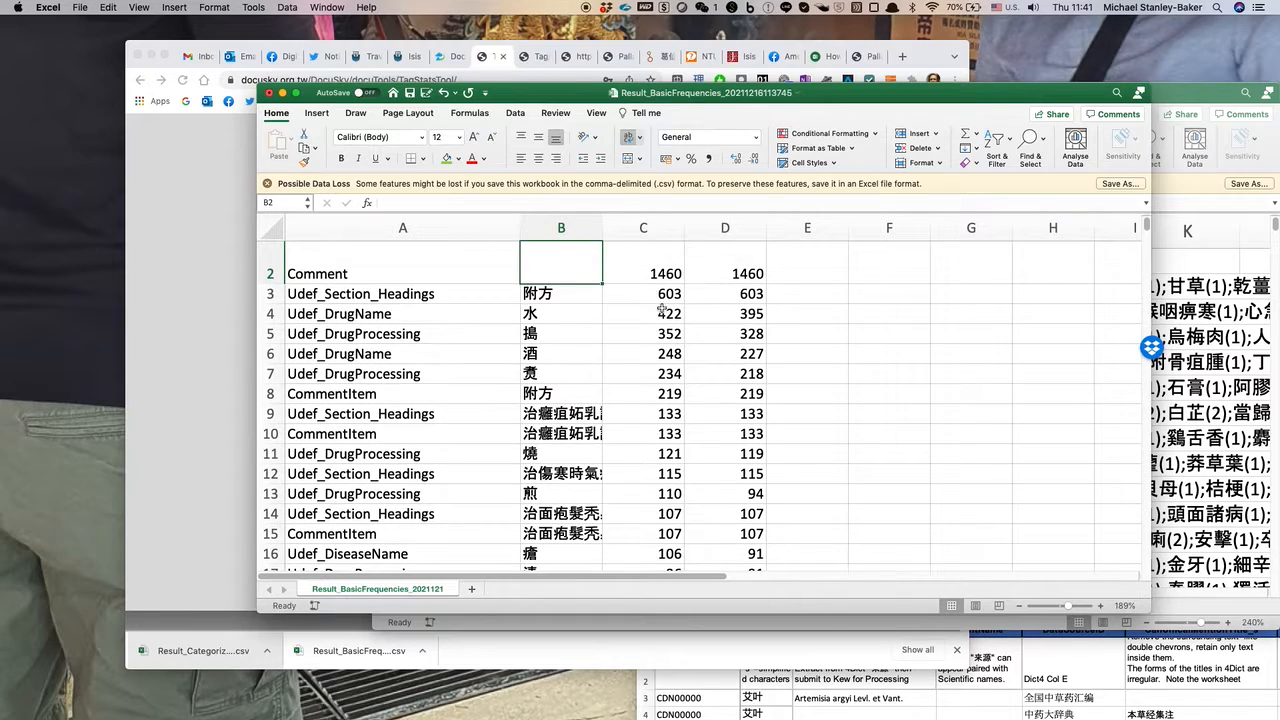
{"action": "left_click", "coordinate": [664, 294]}
{"action": "left_click", "coordinate": [563, 295]}
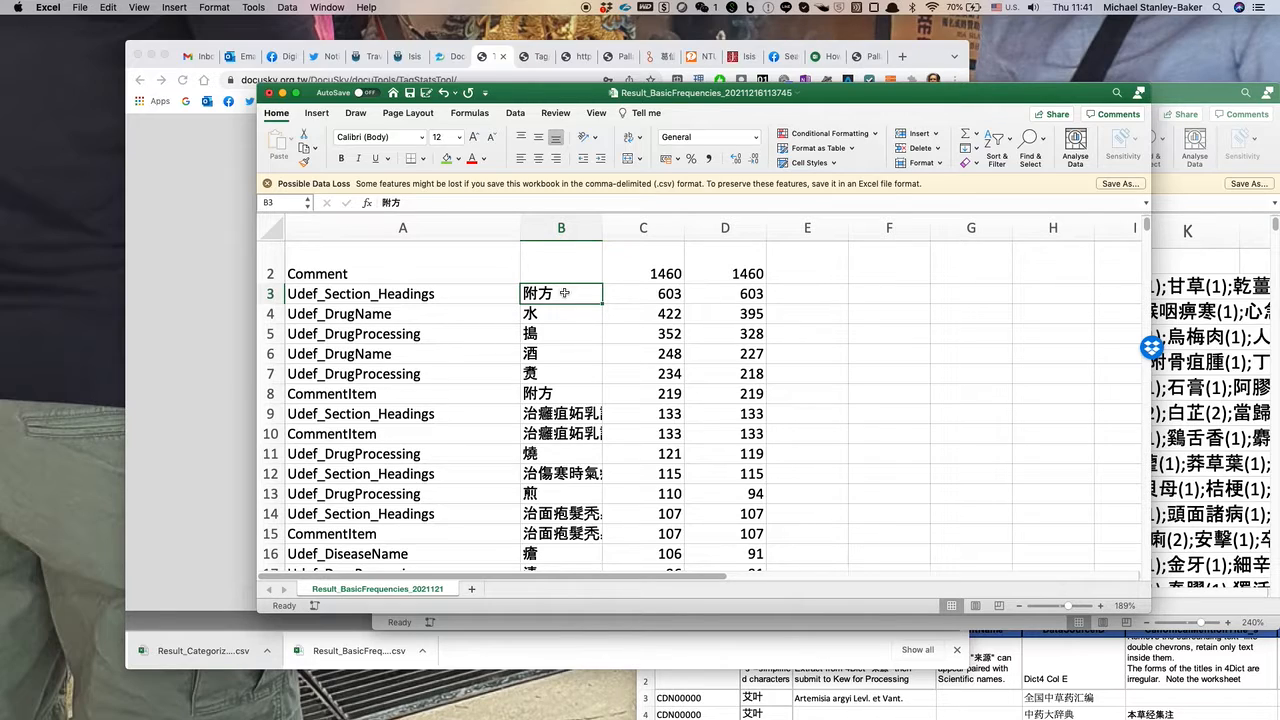
{"action": "left_click_drag", "start_coordinate": [471, 321], "coordinate": [640, 313]}
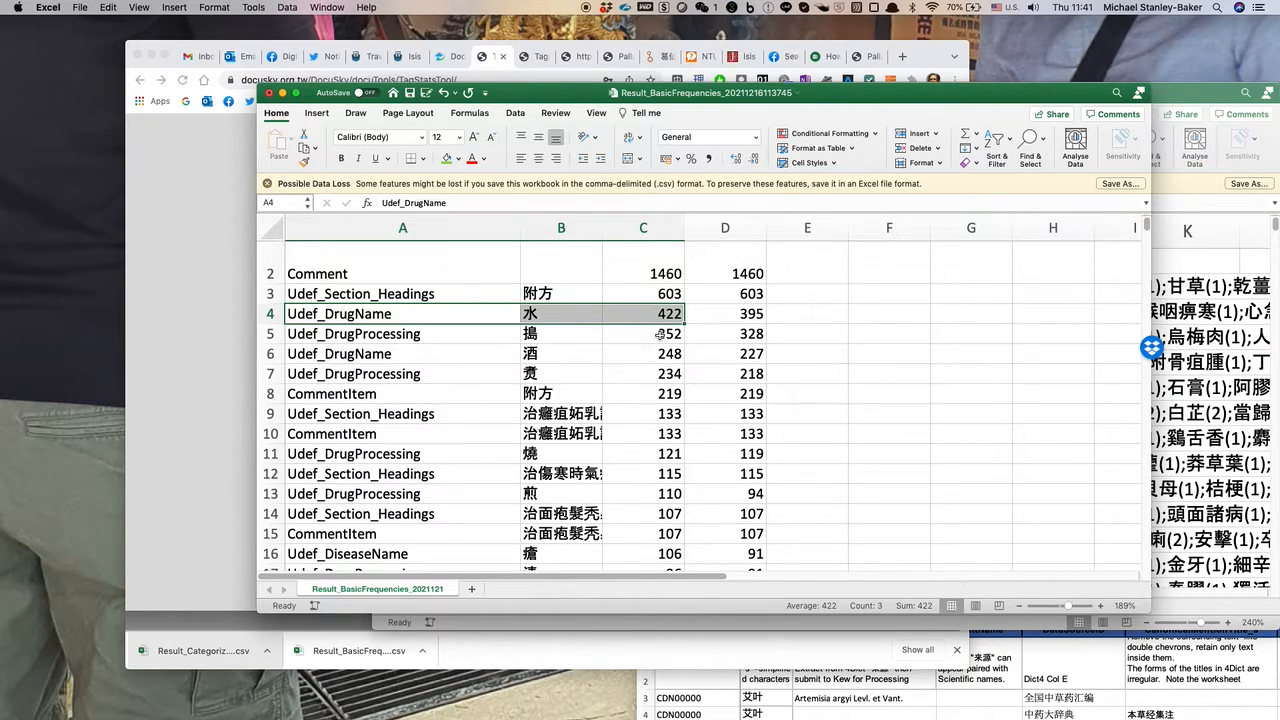
{"action": "left_click_drag", "start_coordinate": [486, 334], "coordinate": [550, 337]}
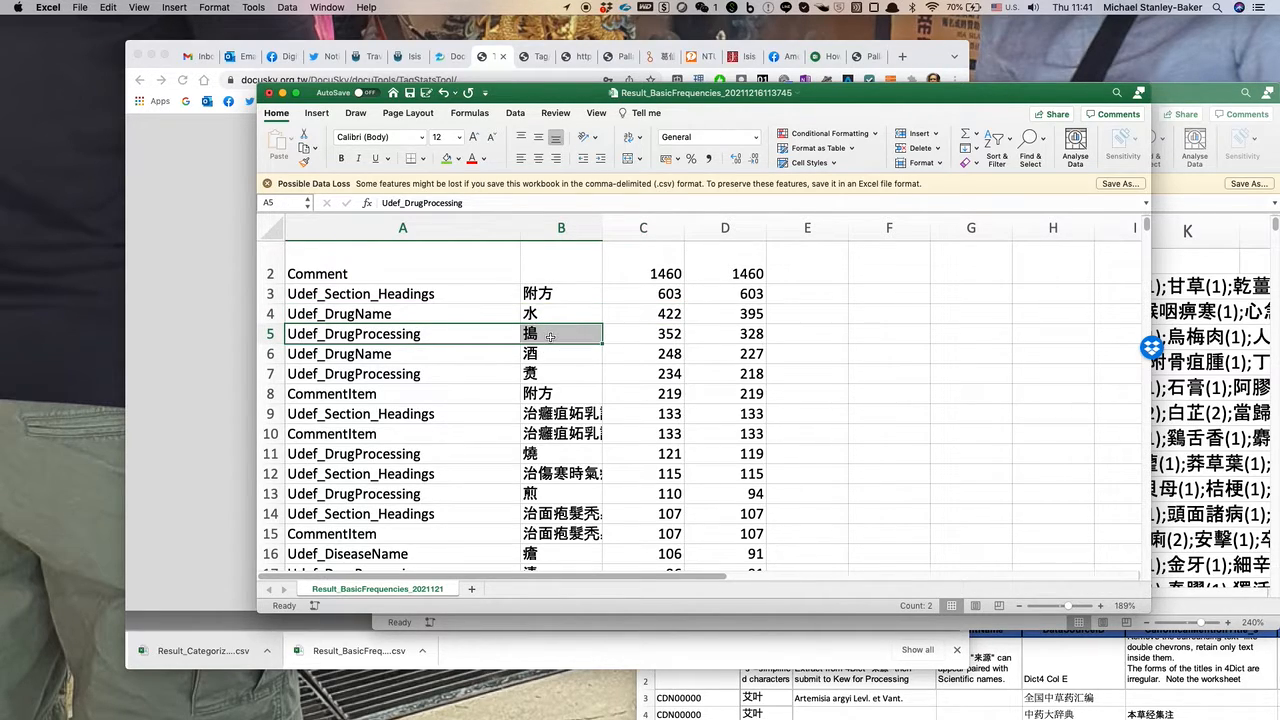
{"action": "left_click", "coordinate": [660, 334]}
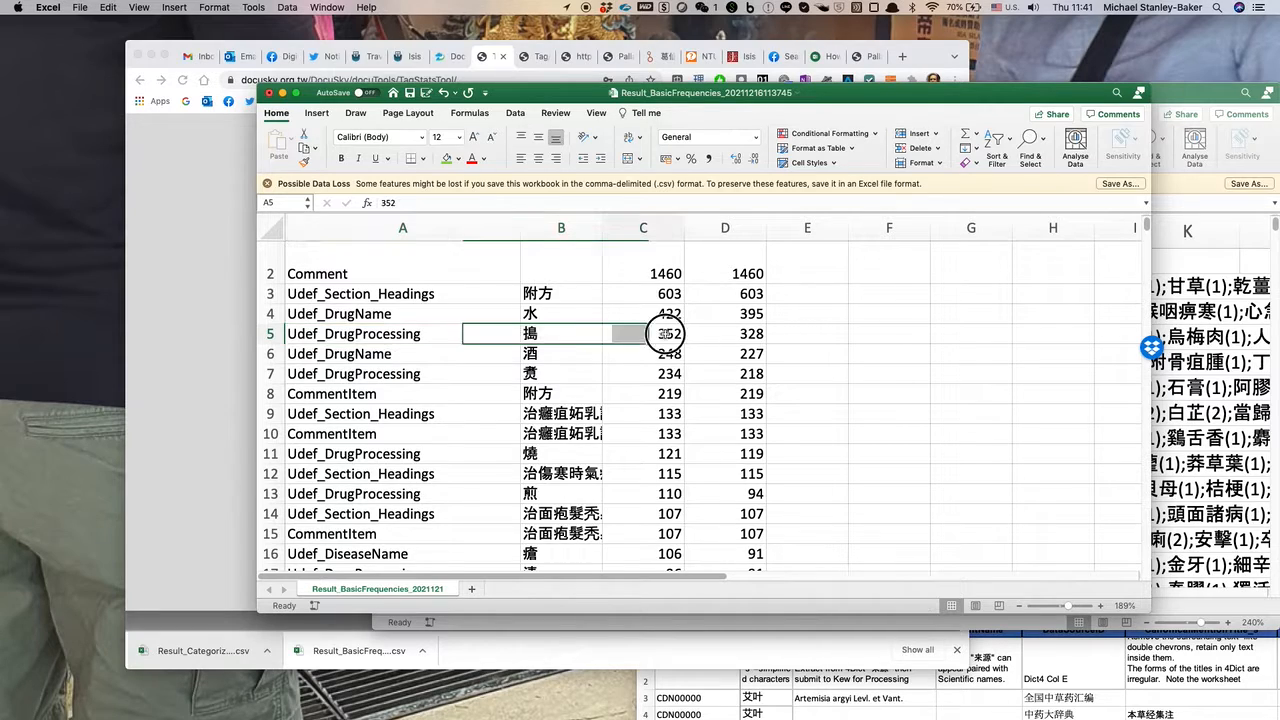
{"action": "left_click", "coordinate": [666, 313]}
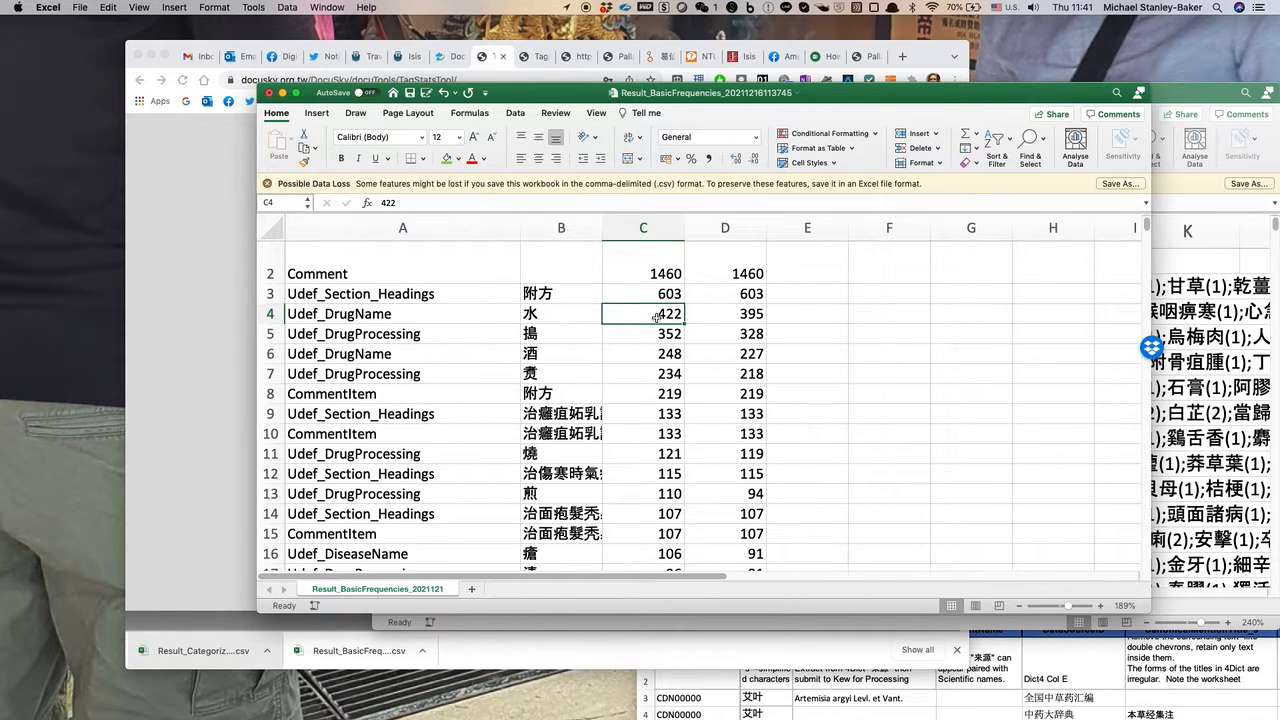
{"action": "left_click", "coordinate": [723, 314]}
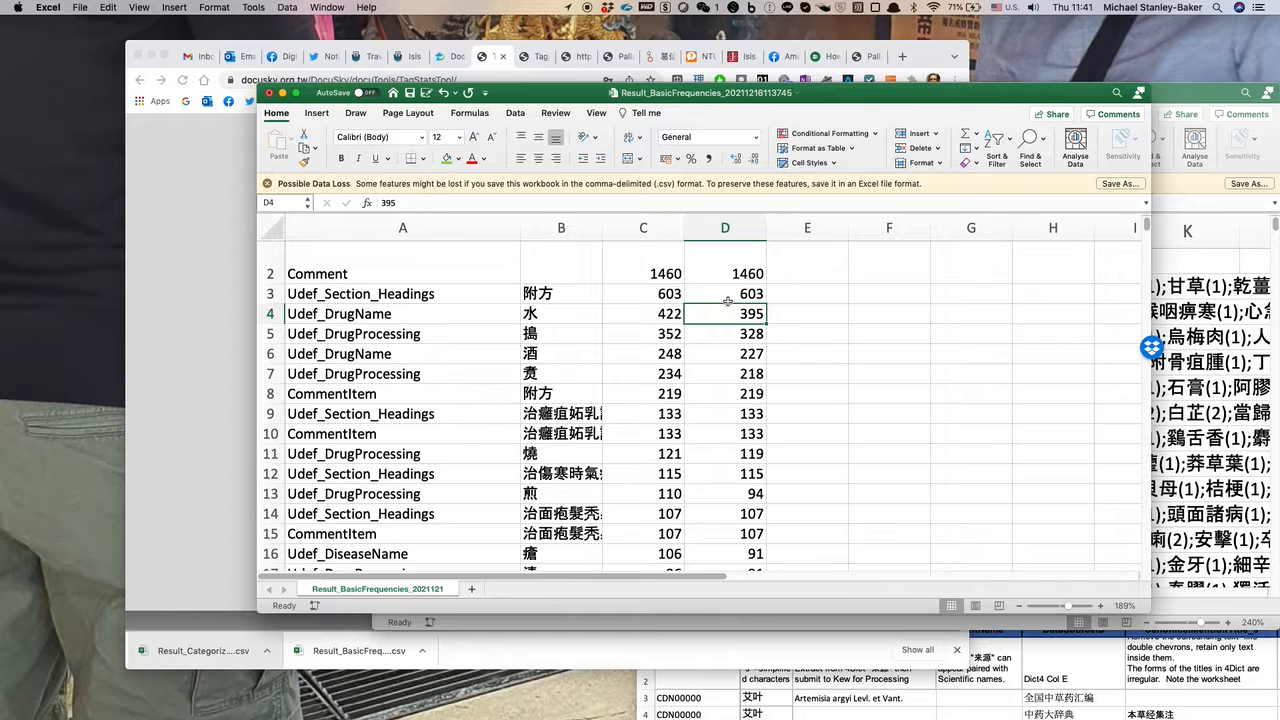
{"action": "scroll", "coordinate": [580, 330], "scroll_direction": "up", "scroll_amount": 1}
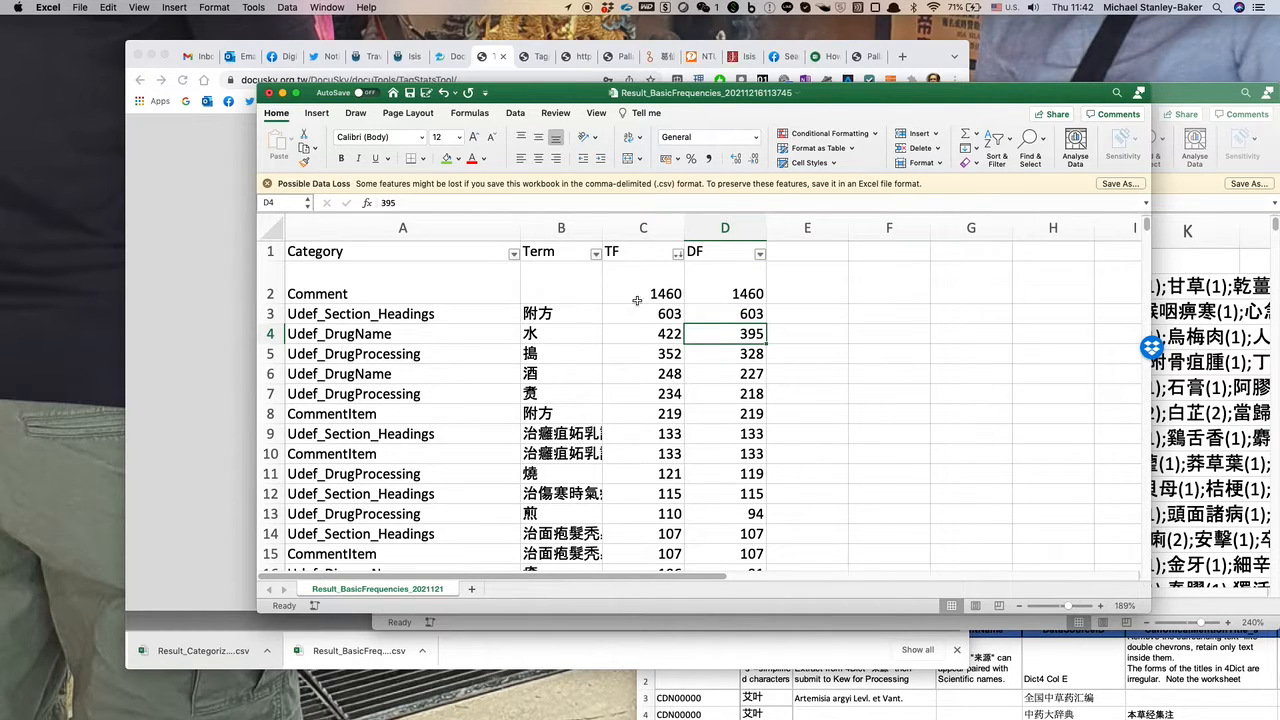